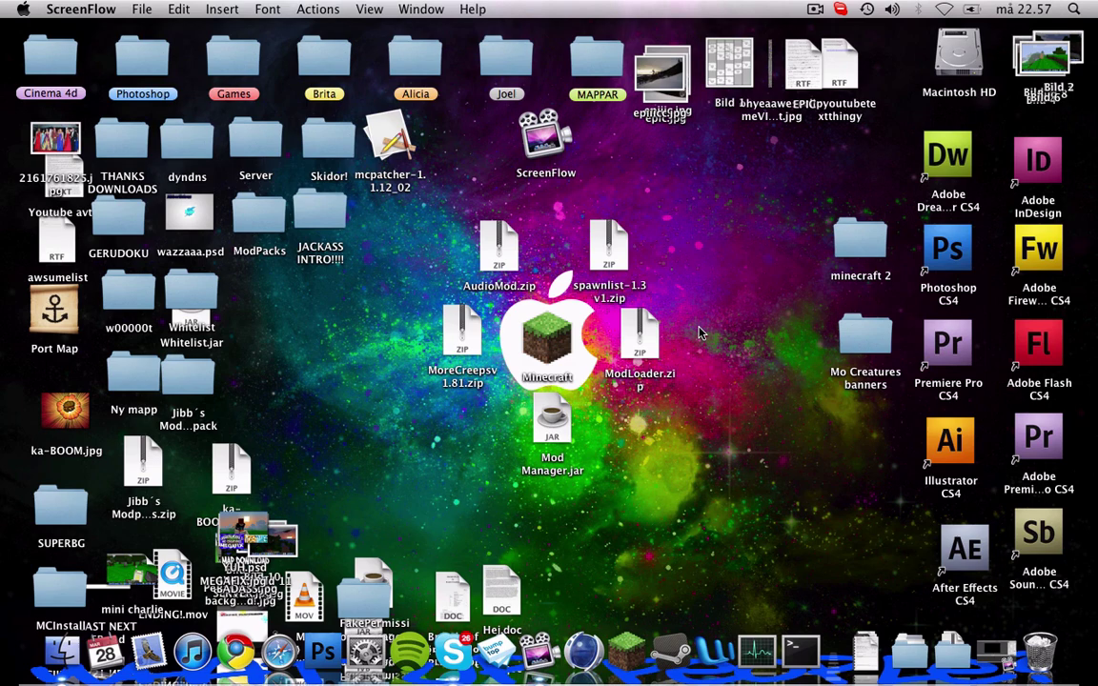
# - Launch Mod Manager.jar and agree to unzip the game
pyautogui.click(460, 331)
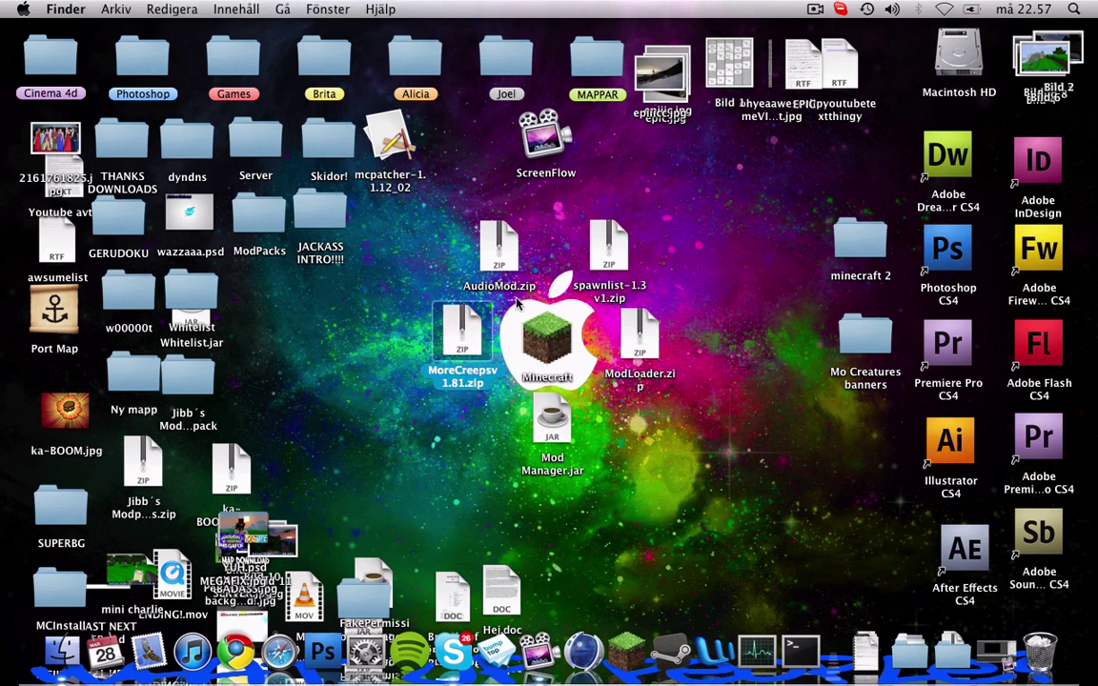
pyautogui.keyDown('super'); pyautogui.click(499, 250); pyautogui.keyUp('super')
pyautogui.keyDown('super'); pyautogui.click(608, 250); pyautogui.keyUp('super')
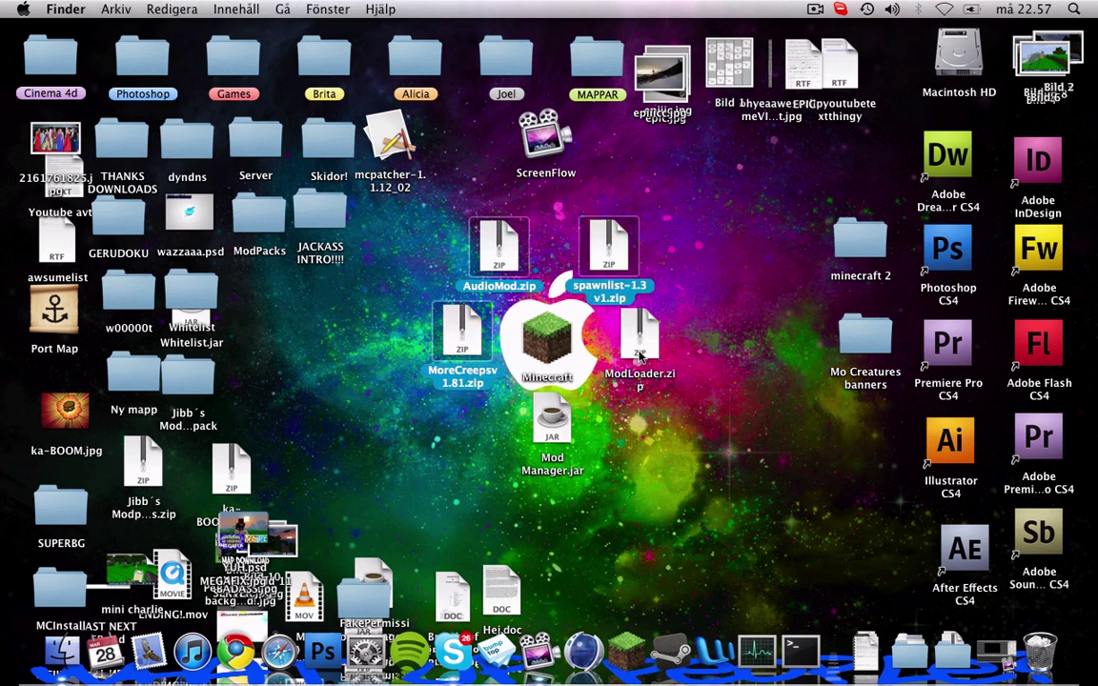
pyautogui.click(717, 329)
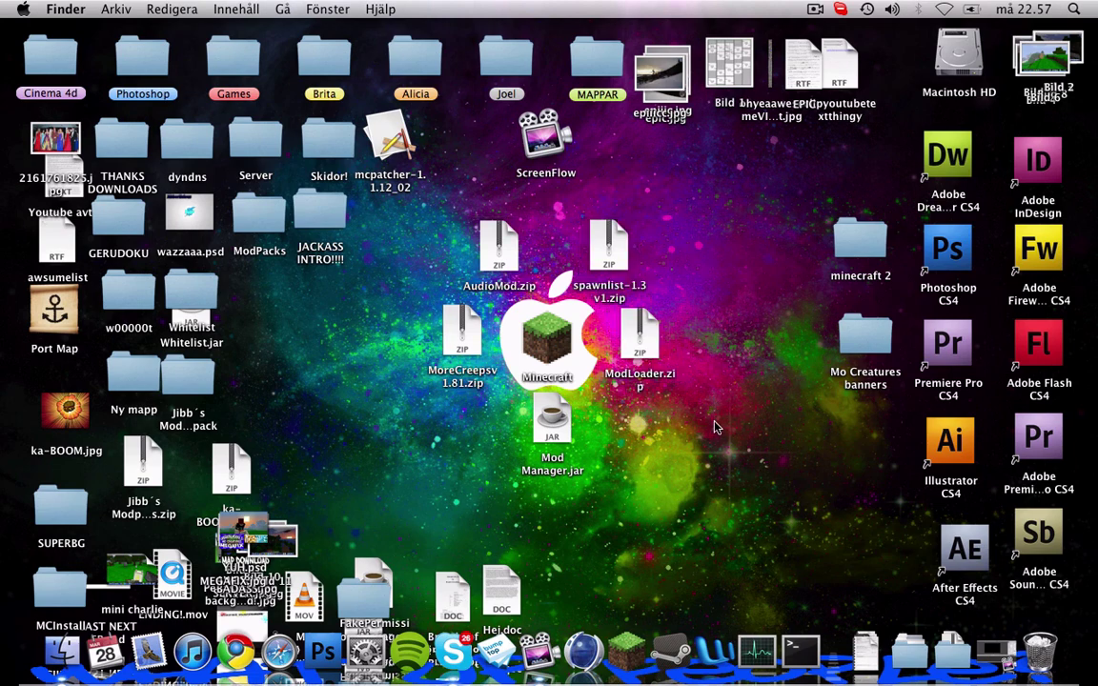
pyautogui.moveTo(496, 501)
pyautogui.mouseDown()
pyautogui.moveTo(571, 366)
pyautogui.moveTo(604, 367)
pyautogui.mouseUp()
pyautogui.click(604, 367)
pyautogui.doubleClick(553, 424)
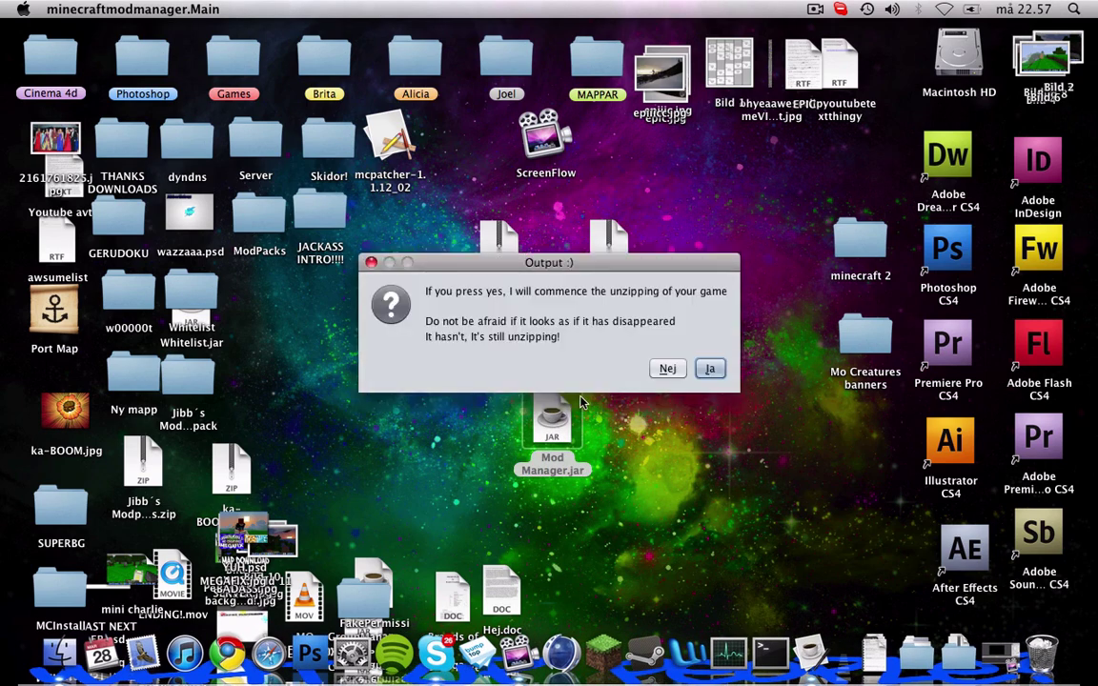
pyautogui.click(709, 369)
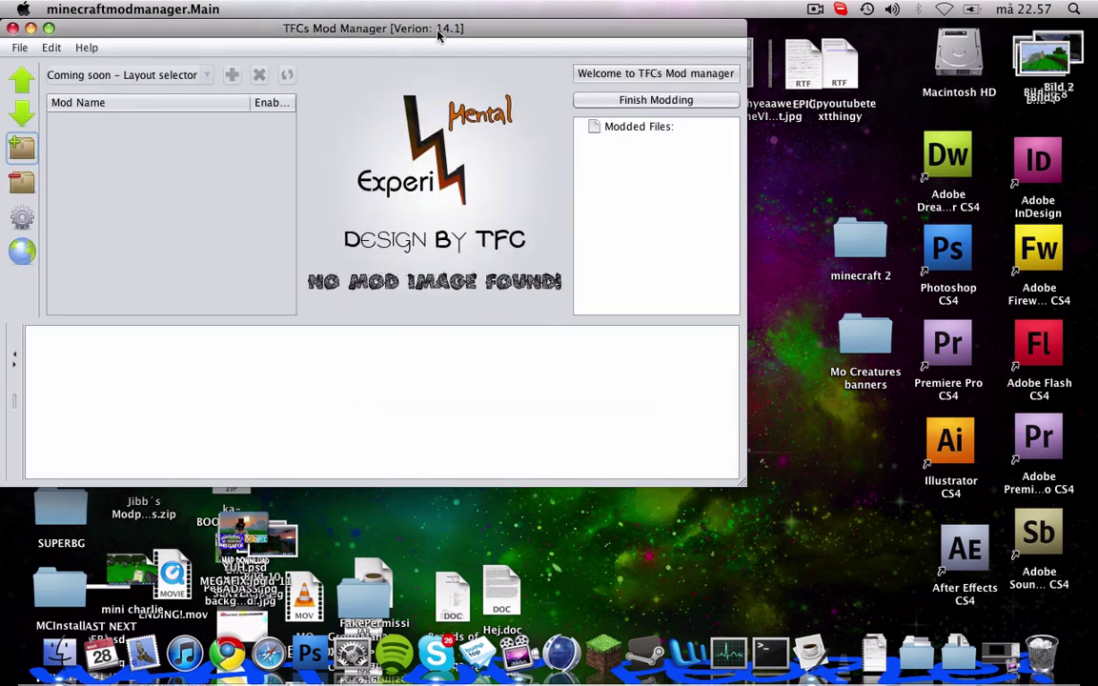
# - Add the MoreCreeps, AudioMod, spawnlist and ModLoader zips to the manager's mod list
pyautogui.moveTo(444, 35)
pyautogui.mouseDown()
pyautogui.moveTo(572, 87)
pyautogui.moveTo(537, 105)
pyautogui.moveTo(129, 105)
pyautogui.moveTo(139, 103)
pyautogui.mouseUp()
pyautogui.click(551, 199)
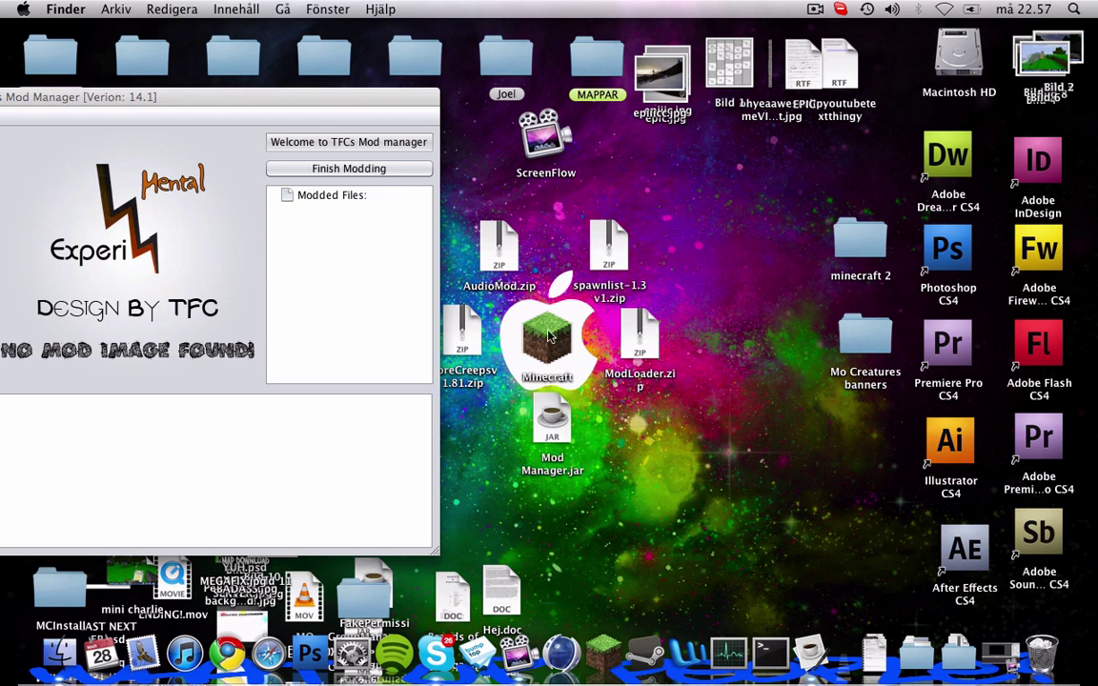
pyautogui.moveTo(463, 326)
pyautogui.mouseDown()
pyautogui.moveTo(360, 290)
pyautogui.moveTo(364, 281)
pyautogui.mouseUp()
pyautogui.click(497, 250)
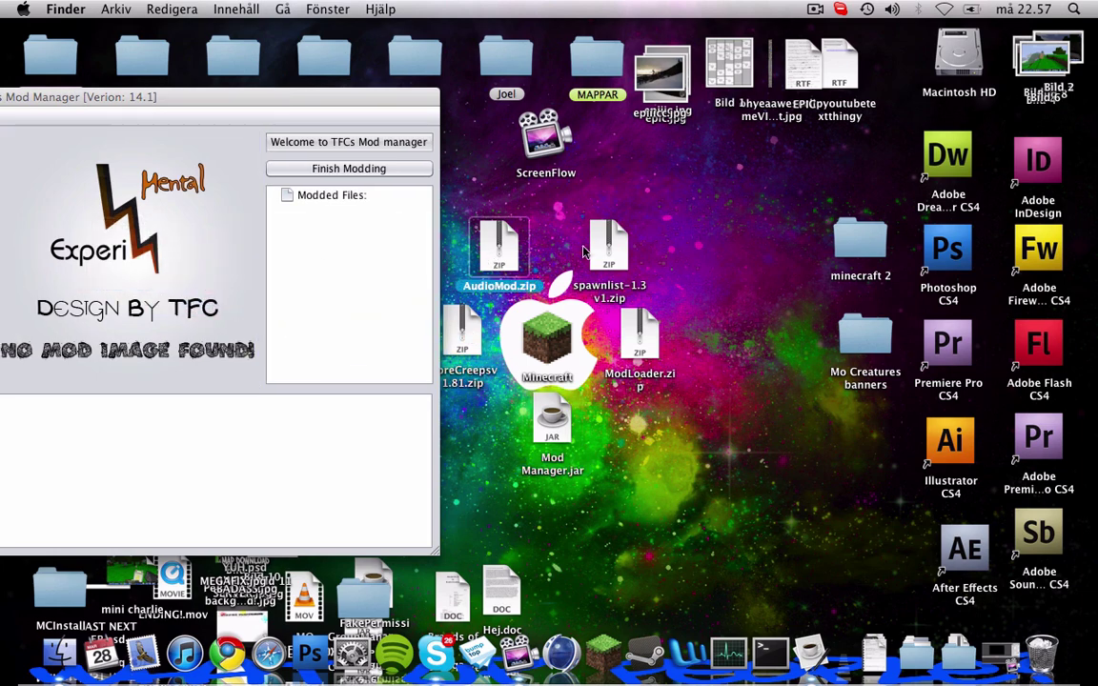
pyautogui.moveTo(589, 249)
pyautogui.mouseDown()
pyautogui.moveTo(246, 243)
pyautogui.moveTo(119, 219)
pyautogui.mouseUp()
pyautogui.moveTo(636, 336); pyautogui.dragTo(159, 209)
pyautogui.moveTo(218, 98)
pyautogui.mouseDown()
pyautogui.moveTo(654, 88)
pyautogui.moveTo(300, 99)
pyautogui.mouseUp()
pyautogui.moveTo(576, 239); pyautogui.dragTo(143, 200)
pyautogui.moveTo(503, 101); pyautogui.dragTo(656, 85)
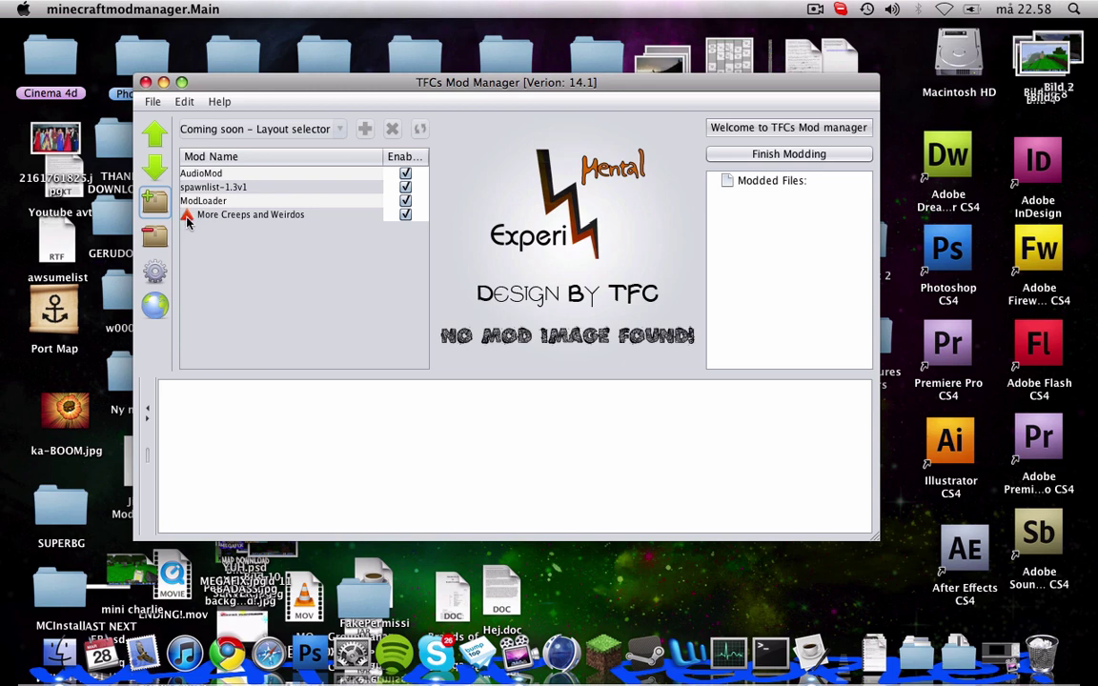
# - Check the required-mods warning and show the More Creeps and Weirdos v1.80 details
pyautogui.moveTo(188, 222)
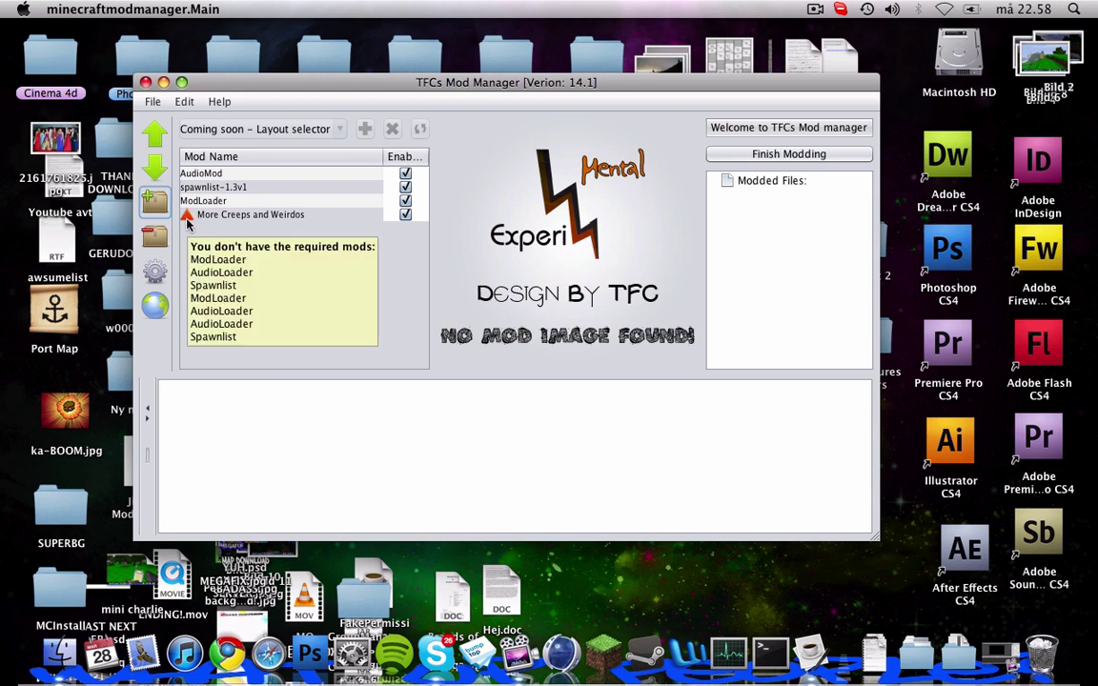
pyautogui.click(200, 216)
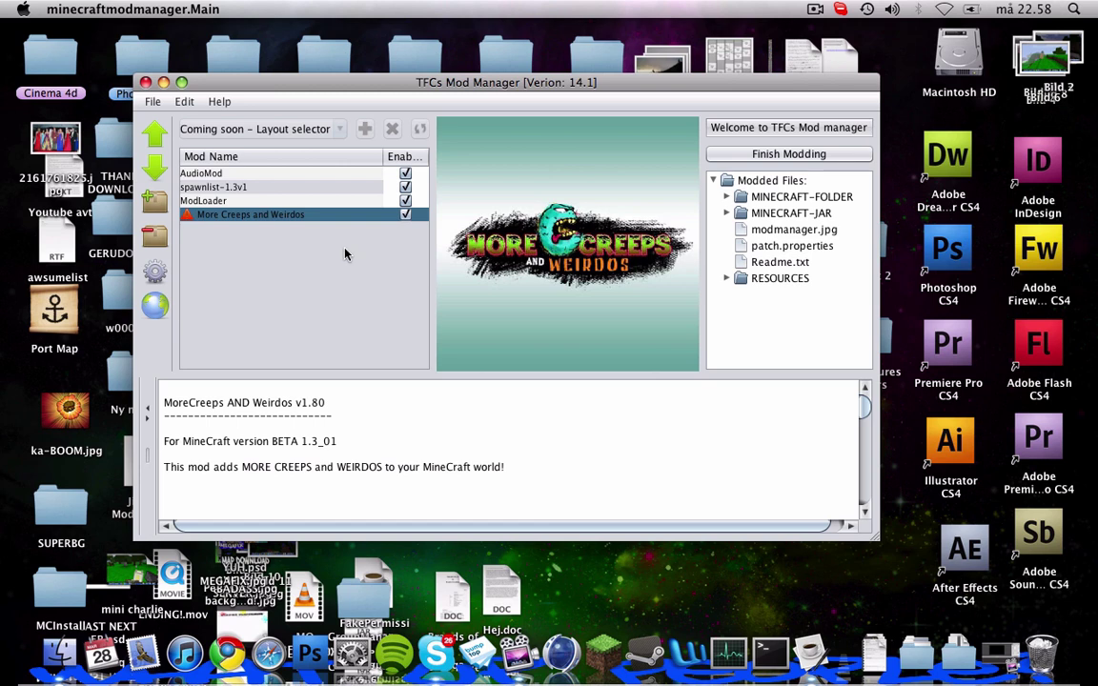
# - Run Finish Modding to build the modded jar, then close TFCs Mod Manager
pyautogui.click(768, 155)
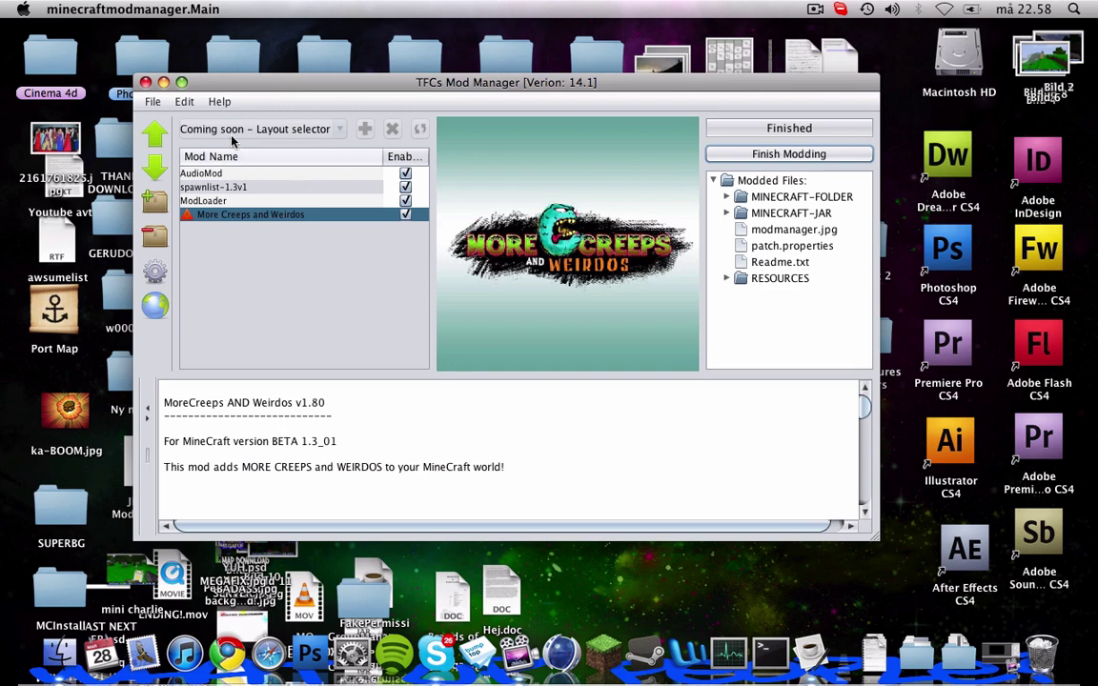
pyautogui.click(145, 82)
pyautogui.click(690, 423)
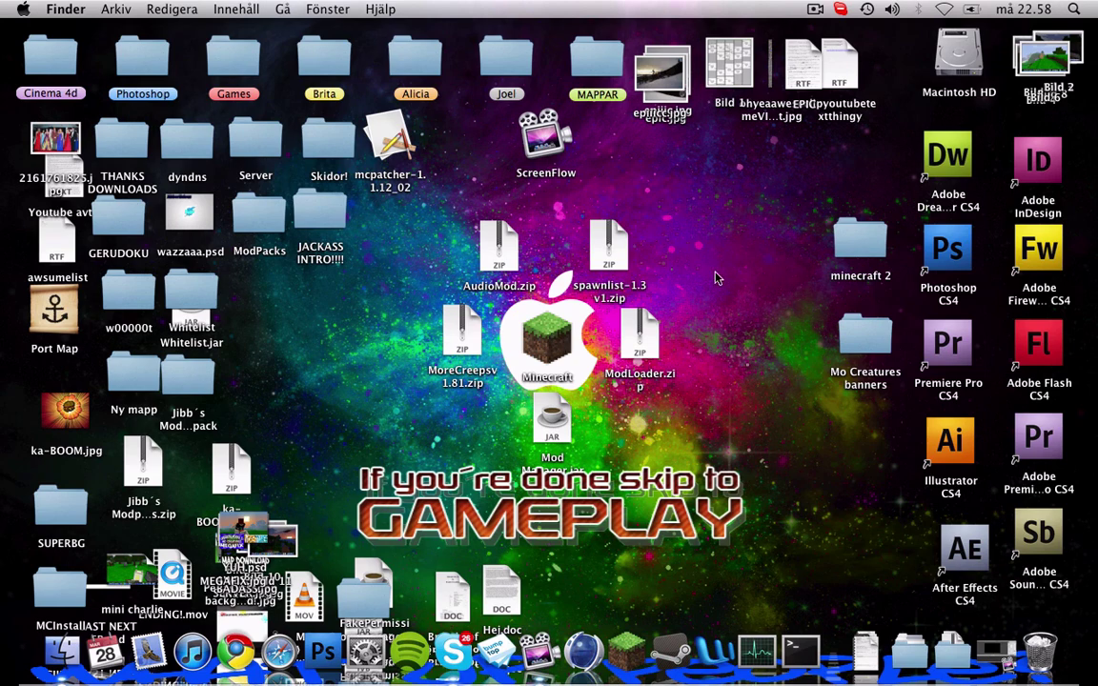
# - Trash the minecraft folder from Macintosh HD's Application Support, then close the window
pyautogui.doubleClick(956, 63)
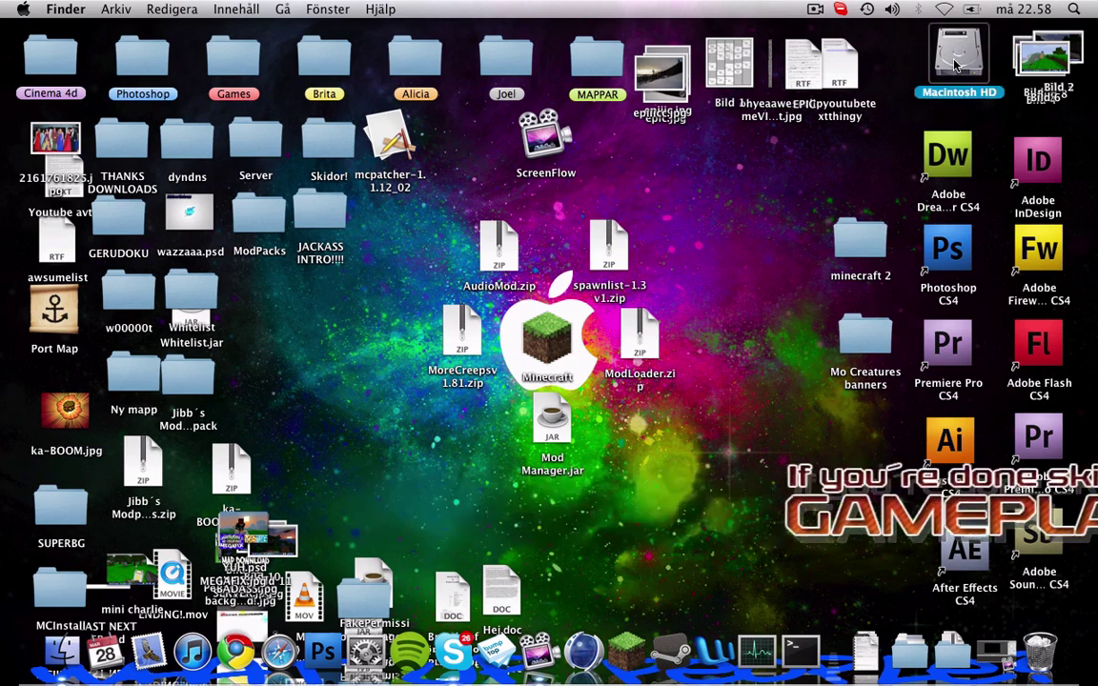
pyautogui.click(596, 206)
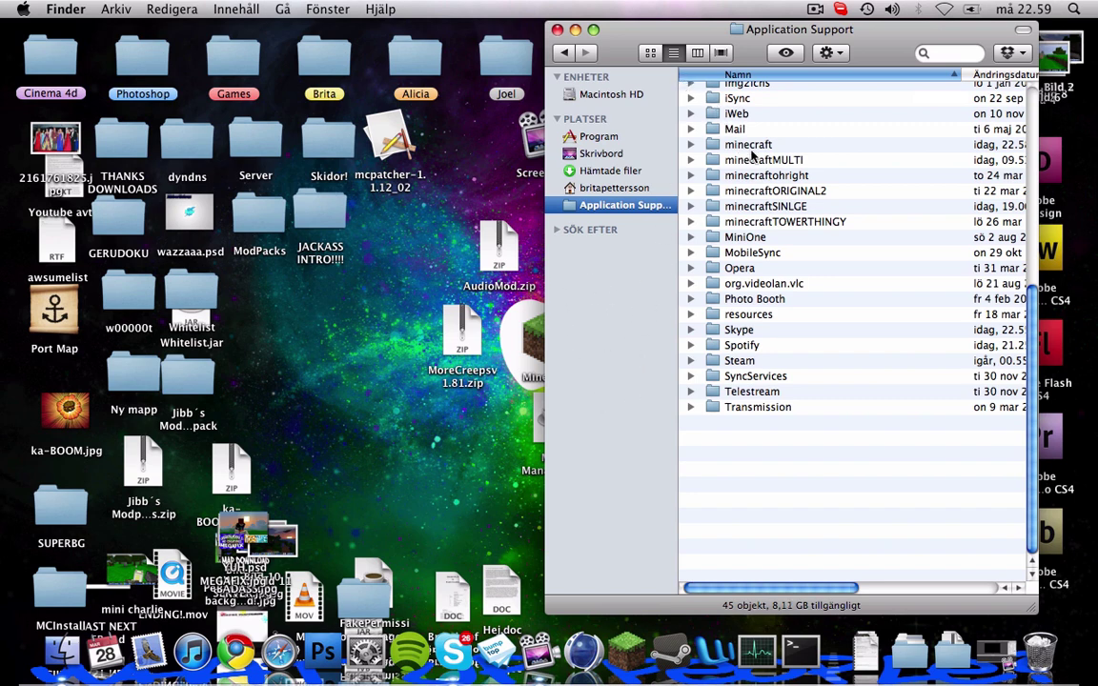
pyautogui.moveTo(735, 145)
pyautogui.mouseDown()
pyautogui.moveTo(935, 224)
pyautogui.moveTo(972, 586)
pyautogui.moveTo(1028, 618)
pyautogui.mouseUp()
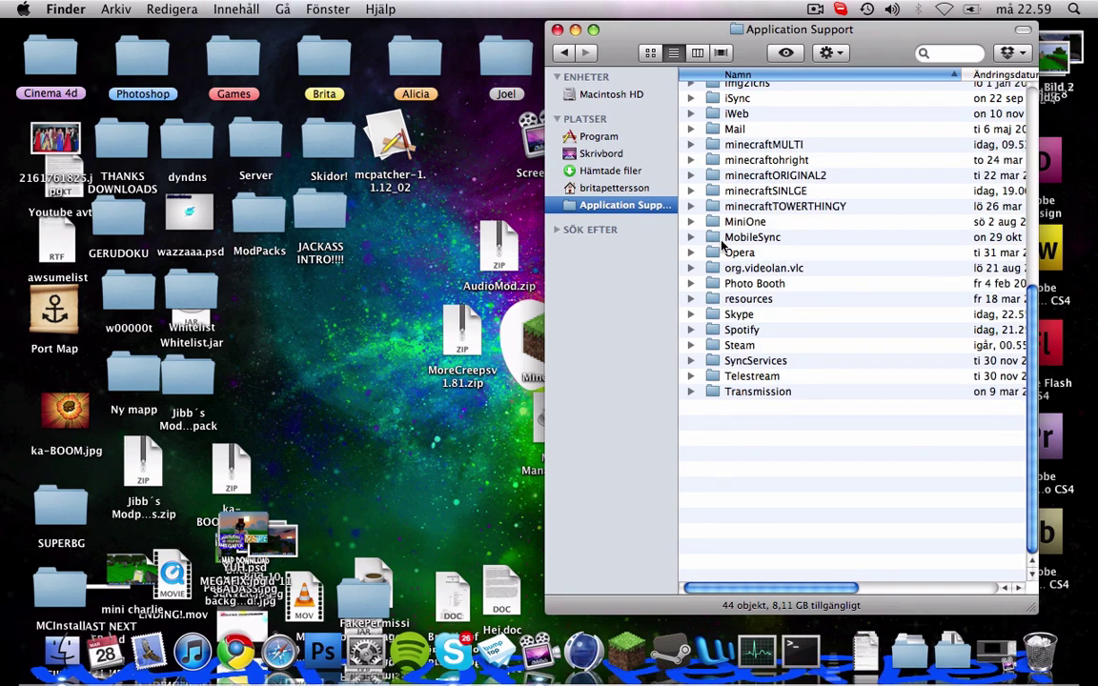
pyautogui.click(558, 31)
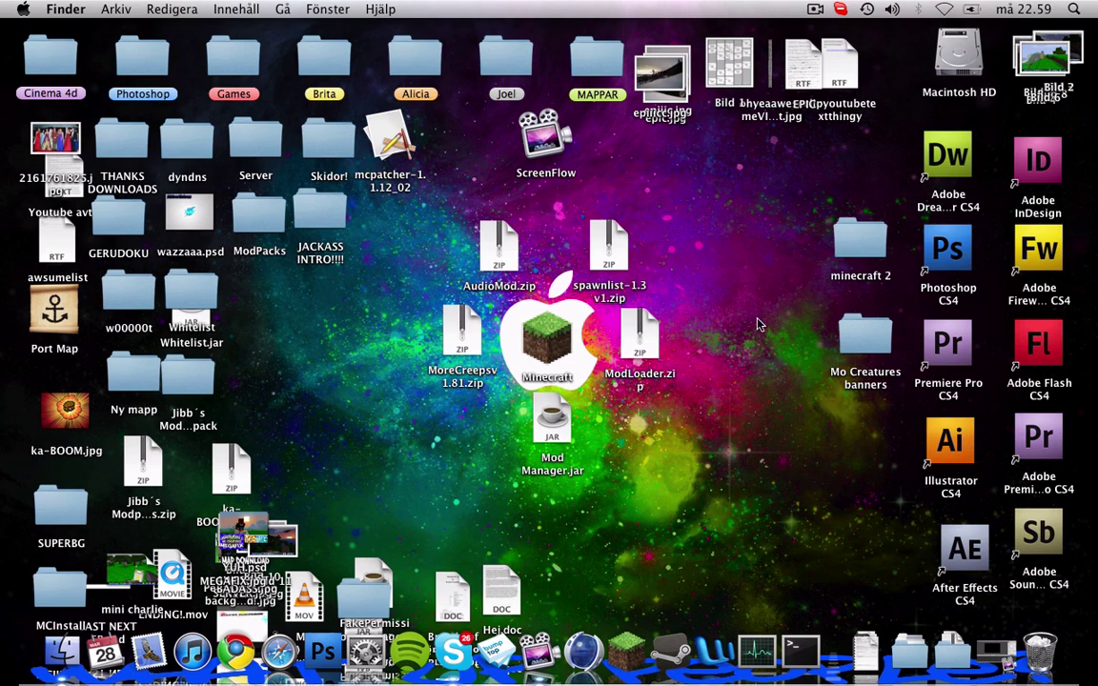
# - Expand Användare, the home folder, Bibliotek and Application Support in Macintosh HD
pyautogui.doubleClick(959, 64)
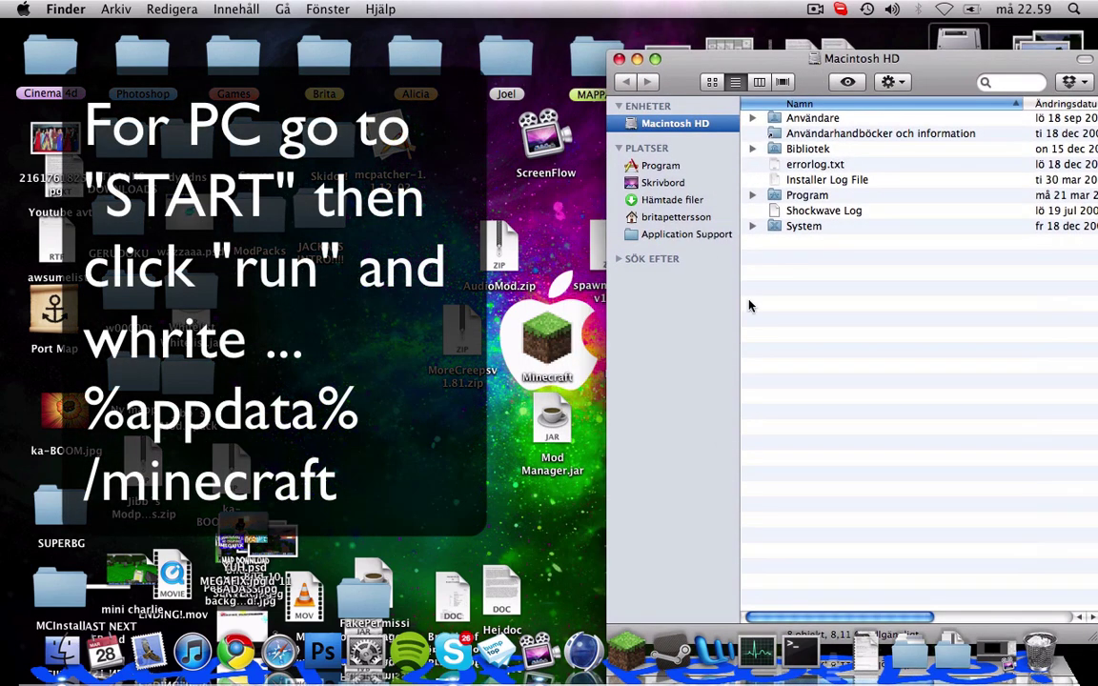
pyautogui.click(752, 117)
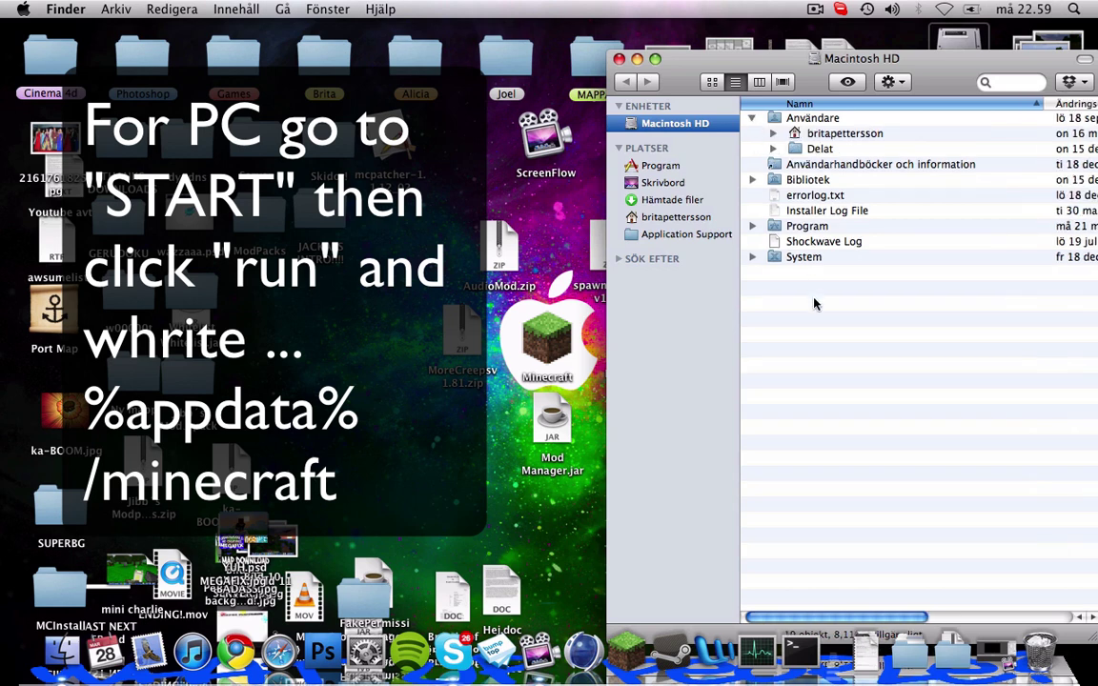
pyautogui.click(773, 134)
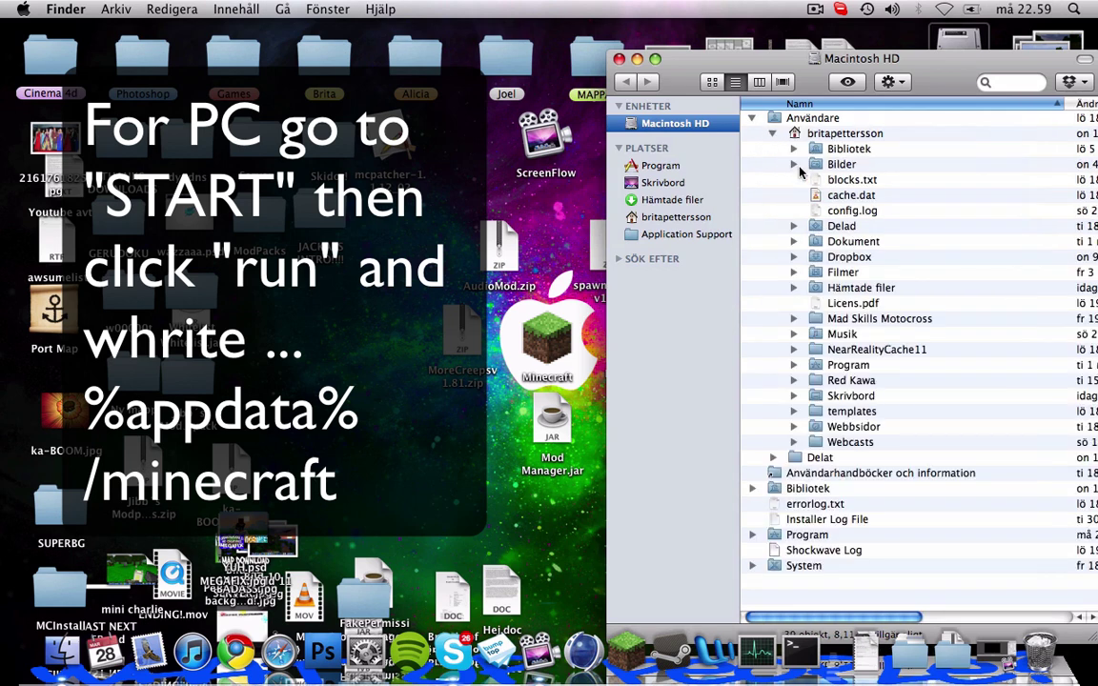
pyautogui.click(794, 151)
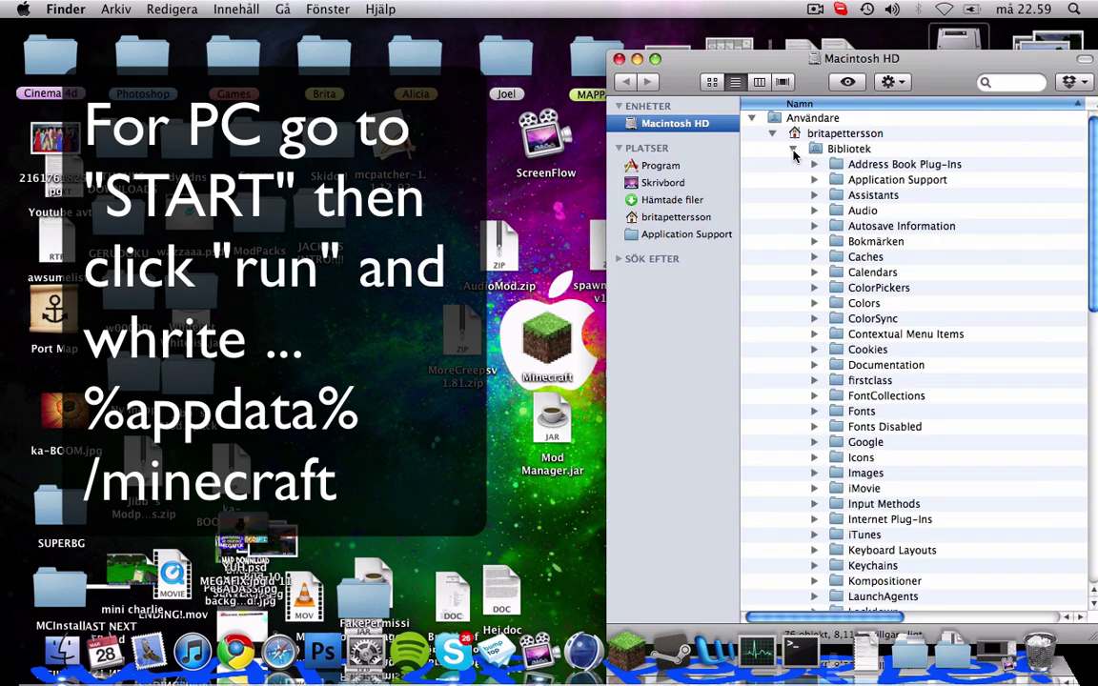
pyautogui.click(814, 179)
pyautogui.scroll(-5, 815, 183)
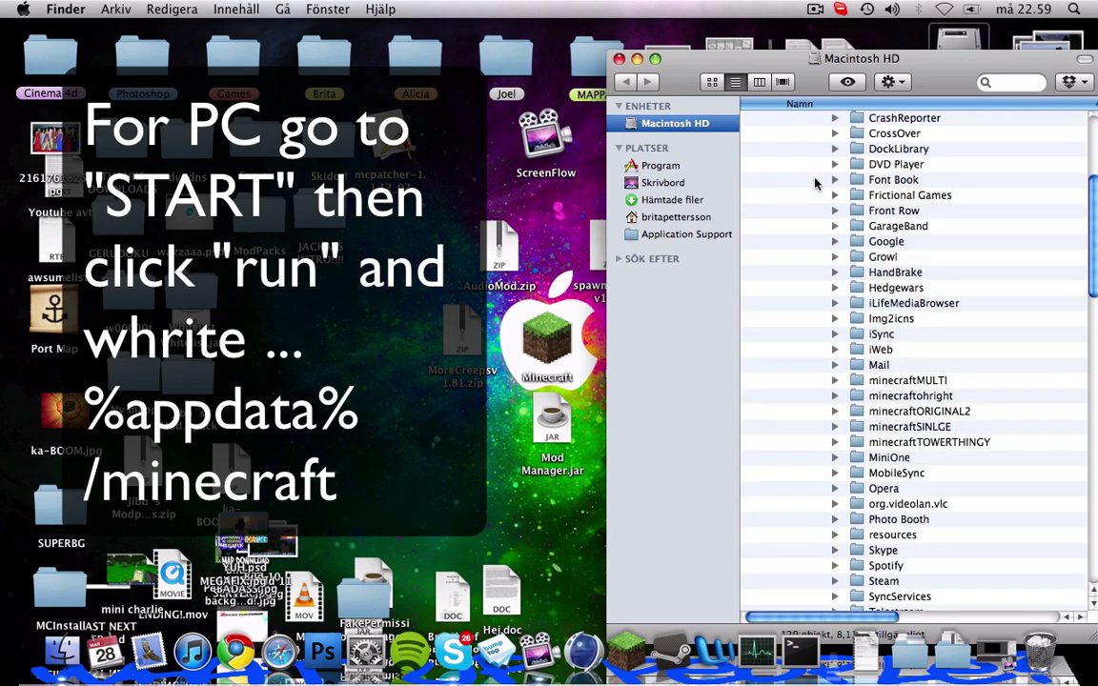
pyautogui.scroll(-4, 815, 183)
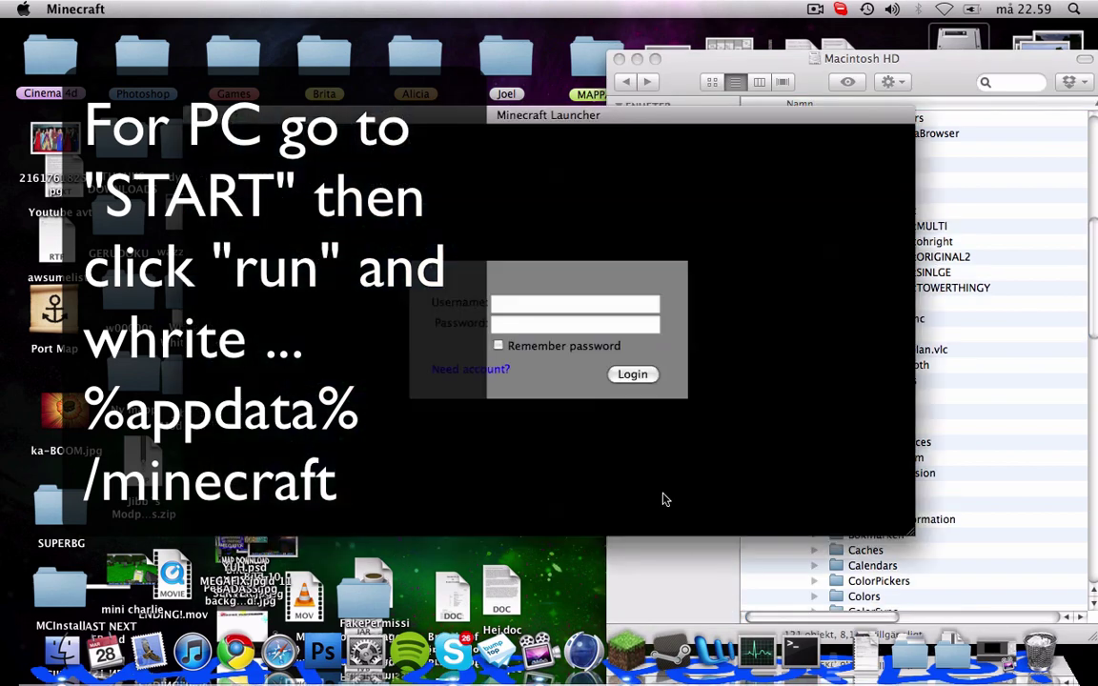
# - Log in with the account username and remembered password, then expand the newly downloaded minecraft folder
pyautogui.write('jibberlicious')
pyautogui.press('Tab')
pyautogui.write('******')
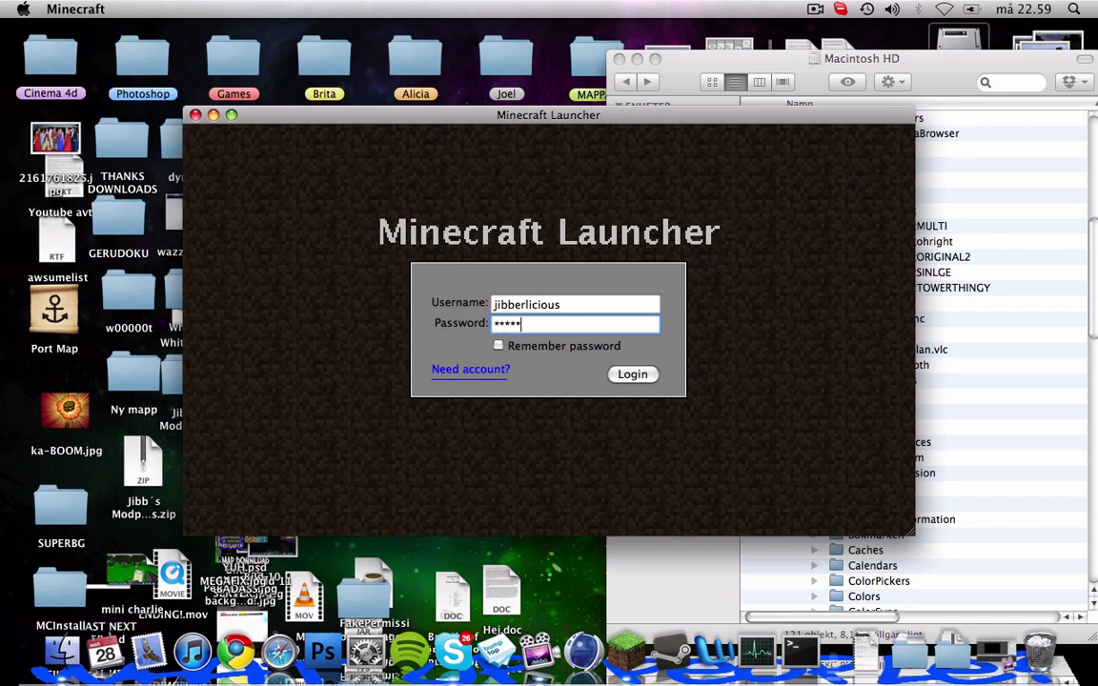
pyautogui.click(498, 346)
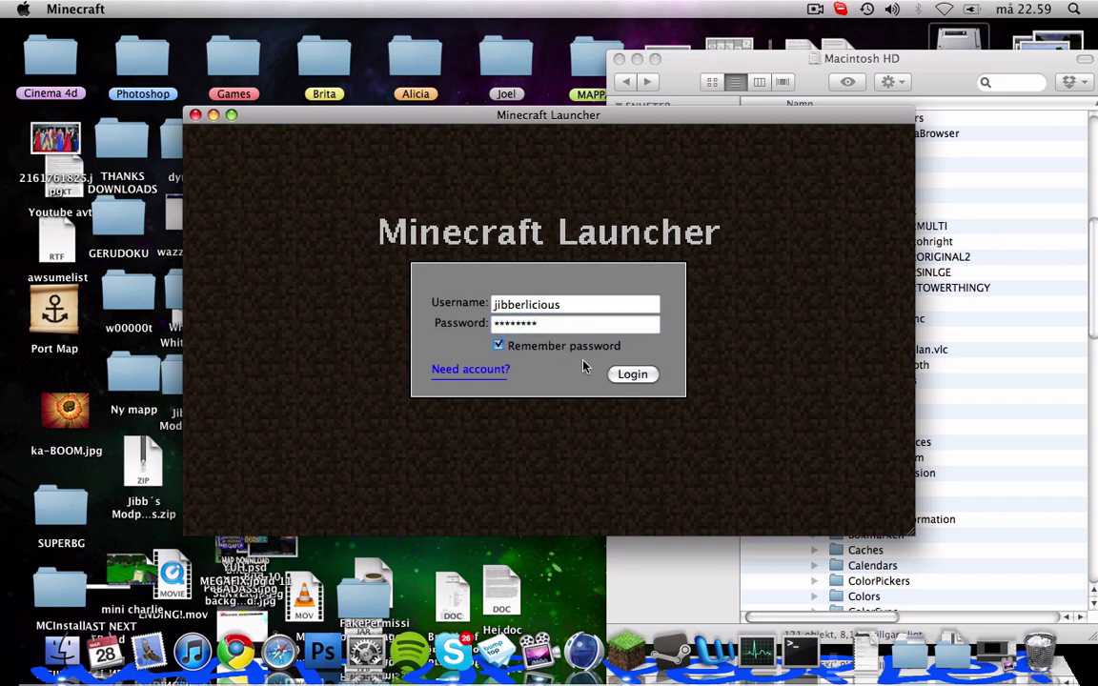
pyautogui.click(632, 374)
pyautogui.moveTo(606, 116)
pyautogui.mouseDown()
pyautogui.moveTo(421, 99)
pyautogui.moveTo(422, 124)
pyautogui.mouseUp()
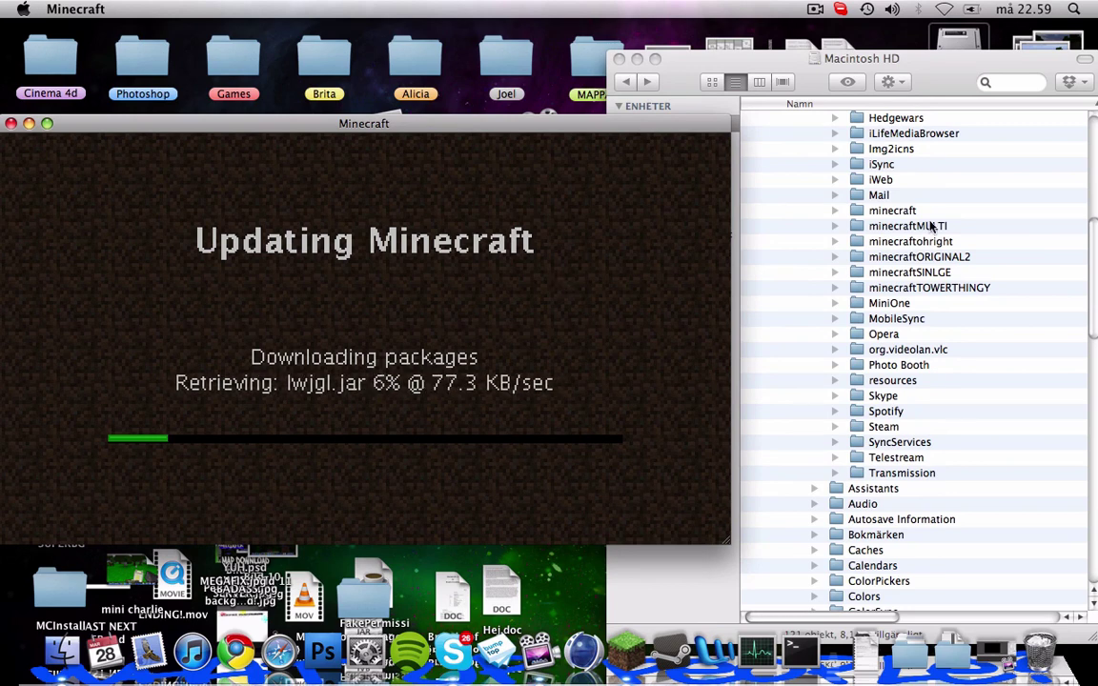
pyautogui.click(837, 212)
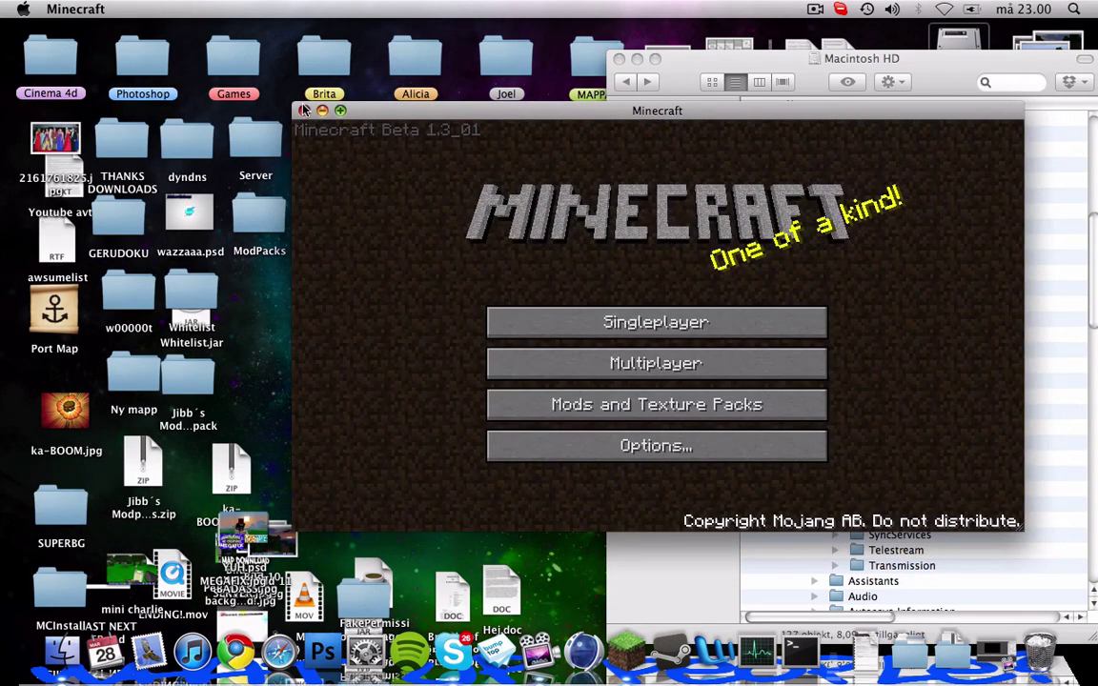
# - Quit the Minecraft game and create a new desktop folder named Ny mapp 2
pyautogui.click(305, 110)
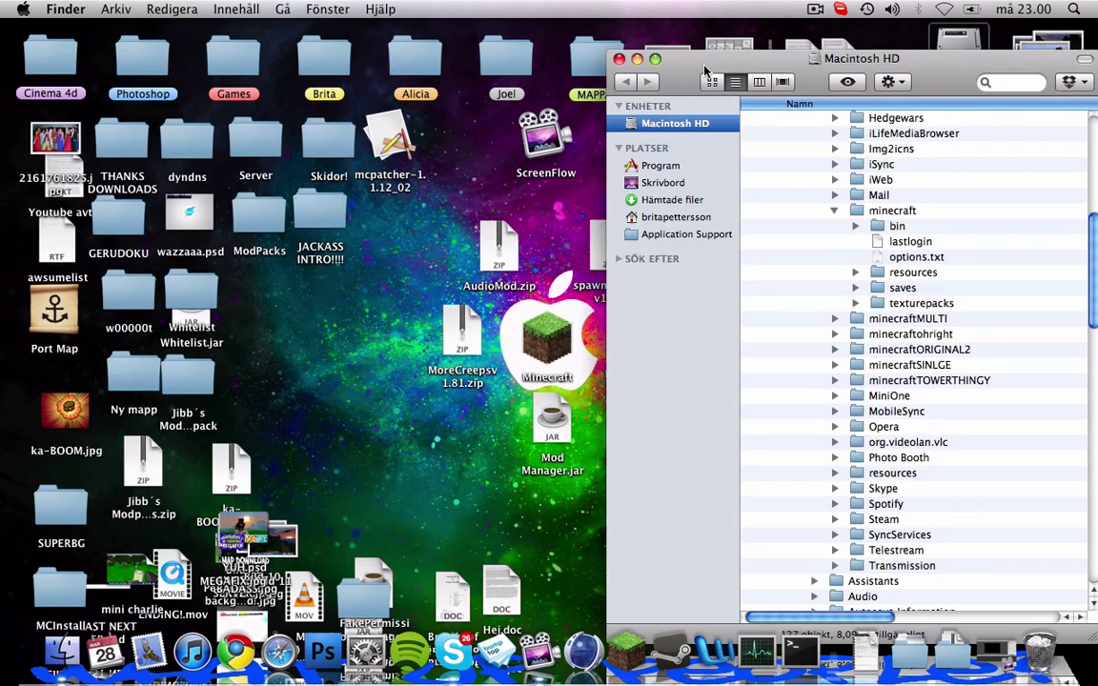
pyautogui.moveTo(639, 57); pyautogui.dragTo(702, 53)
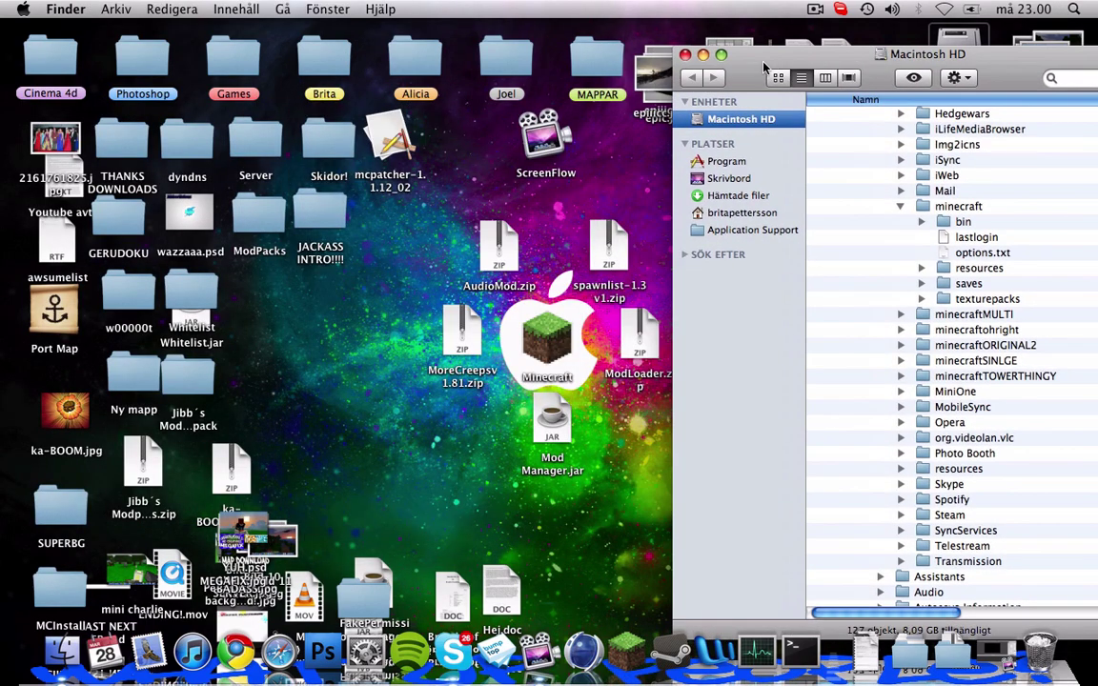
pyautogui.rightClick(352, 346)
pyautogui.click(354, 355)
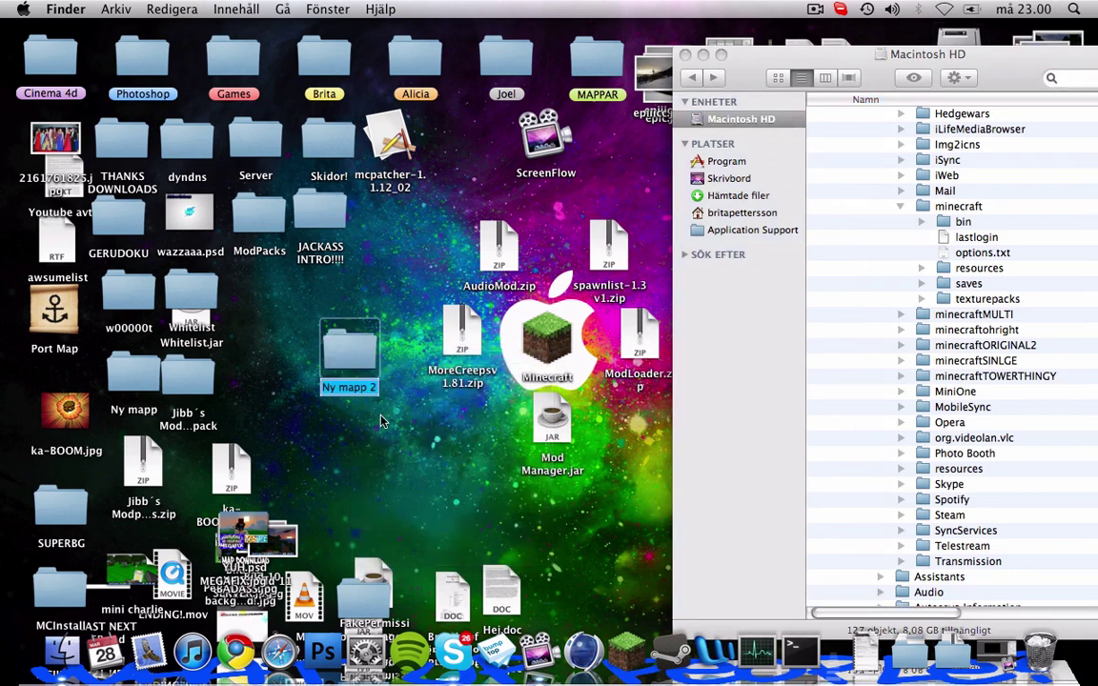
pyautogui.click(421, 372)
# - Move the four mod zips into Ny mapp 2 and extract them all
pyautogui.moveTo(422, 372)
pyautogui.mouseDown()
pyautogui.moveTo(332, 319)
pyautogui.moveTo(345, 348)
pyautogui.mouseUp()
pyautogui.moveTo(496, 250); pyautogui.dragTo(346, 348)
pyautogui.moveTo(596, 264); pyautogui.dragTo(343, 334)
pyautogui.moveTo(639, 344)
pyautogui.mouseDown()
pyautogui.moveTo(577, 310)
pyautogui.moveTo(286, 319)
pyautogui.mouseUp()
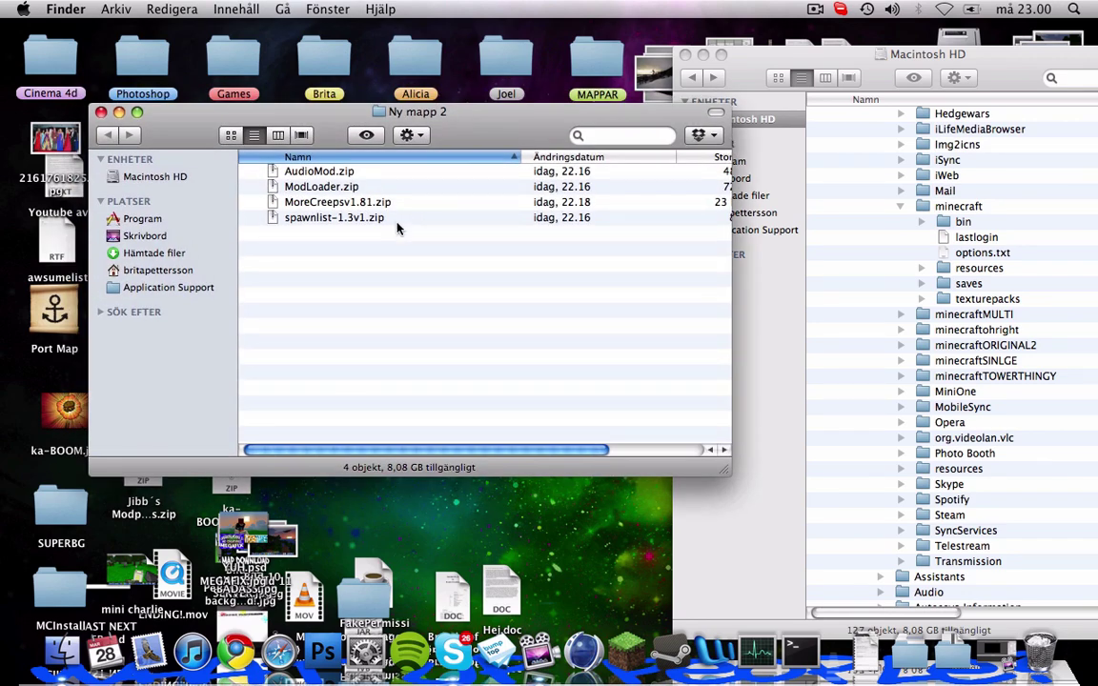
pyautogui.moveTo(399, 226); pyautogui.dragTo(320, 176)
pyautogui.doubleClick(333, 206)
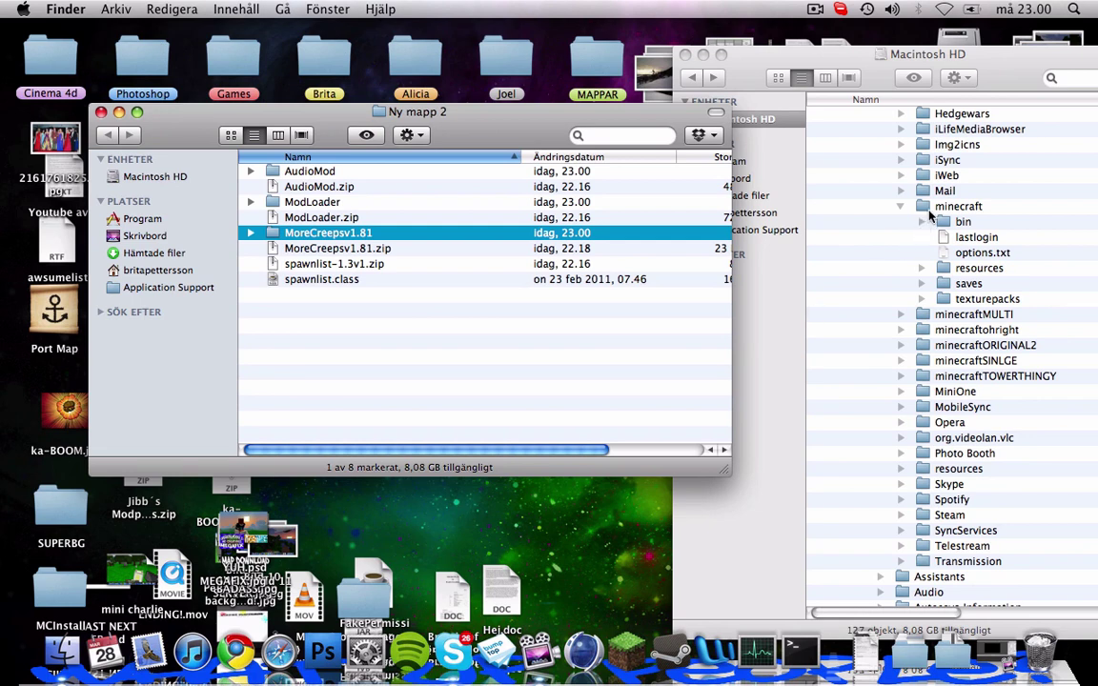
# - Compress minecraft.jar in the bin folder and unarchive the zip into minecraft 2
pyautogui.doubleClick(858, 205)
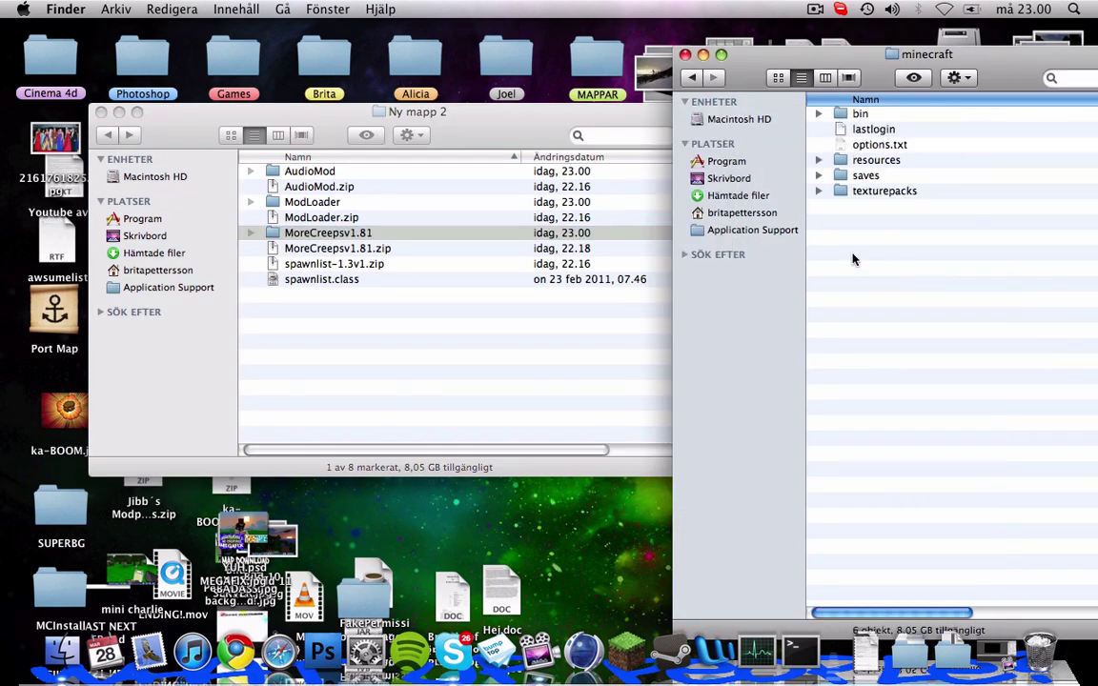
pyautogui.click(818, 114)
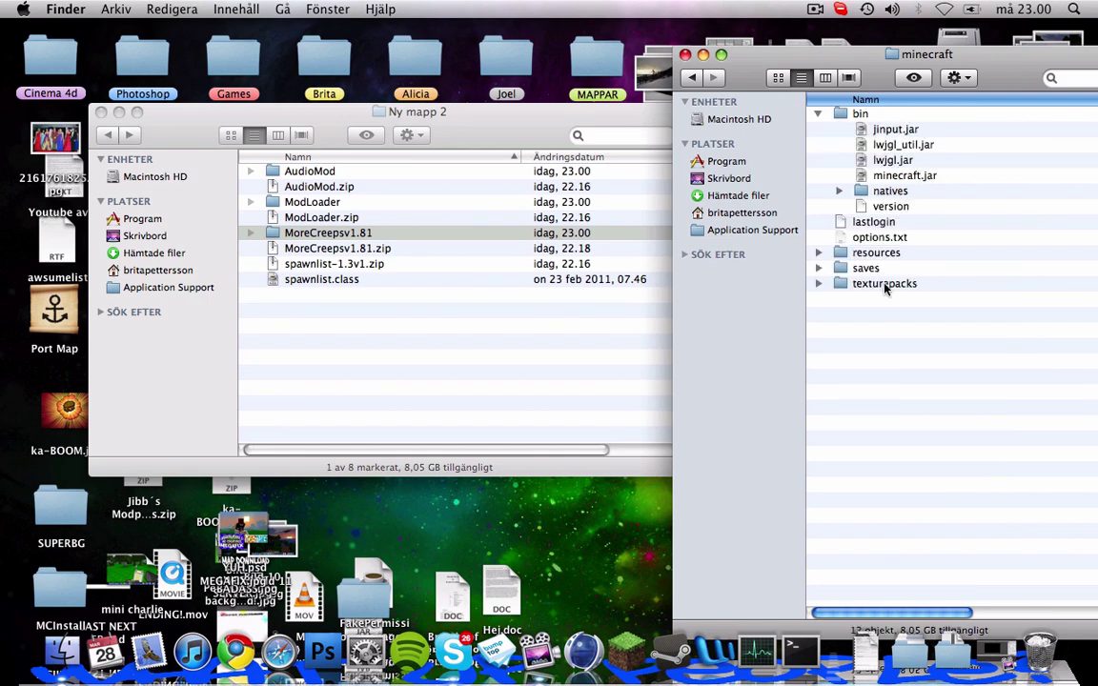
pyautogui.rightClick(897, 179)
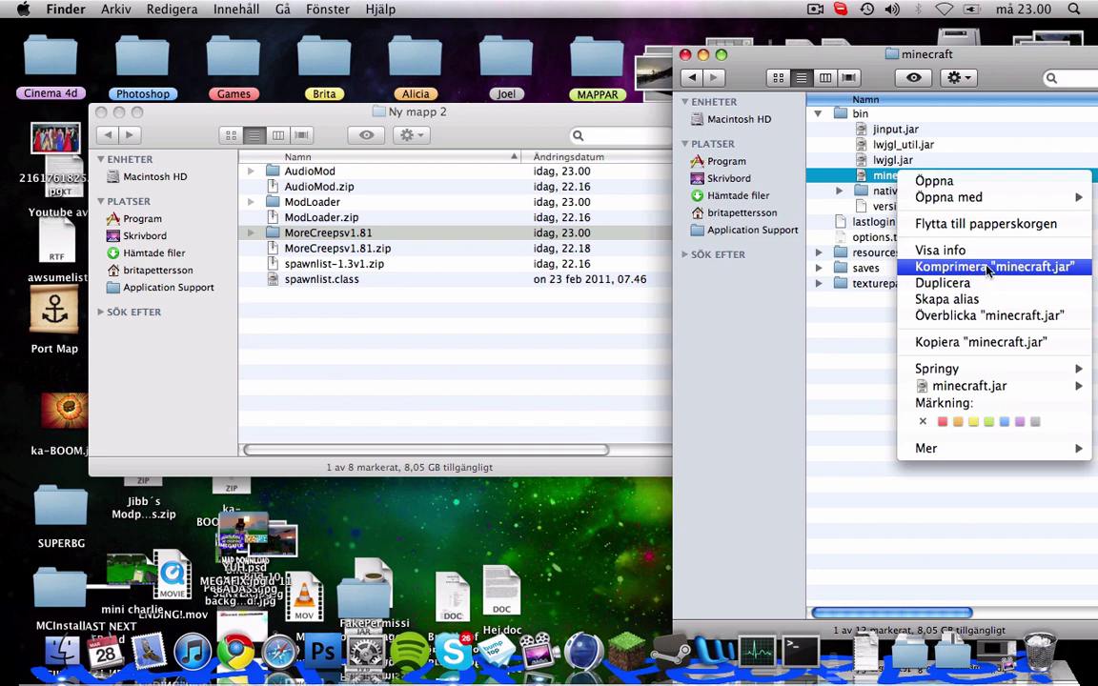
pyautogui.click(990, 268)
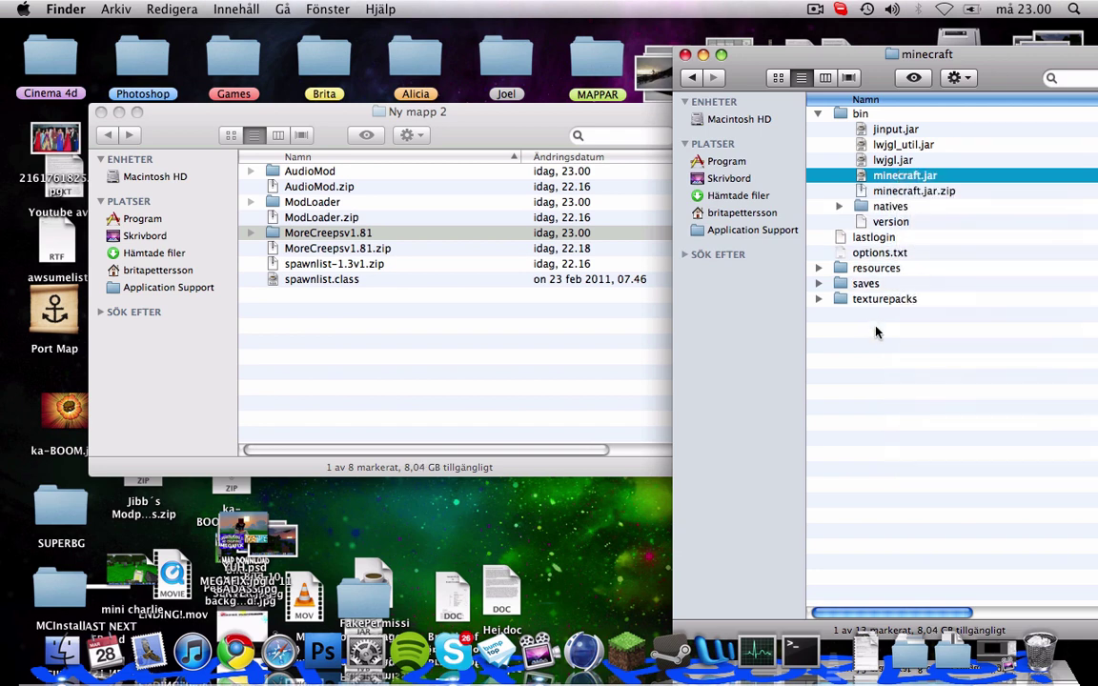
pyautogui.doubleClick(897, 195)
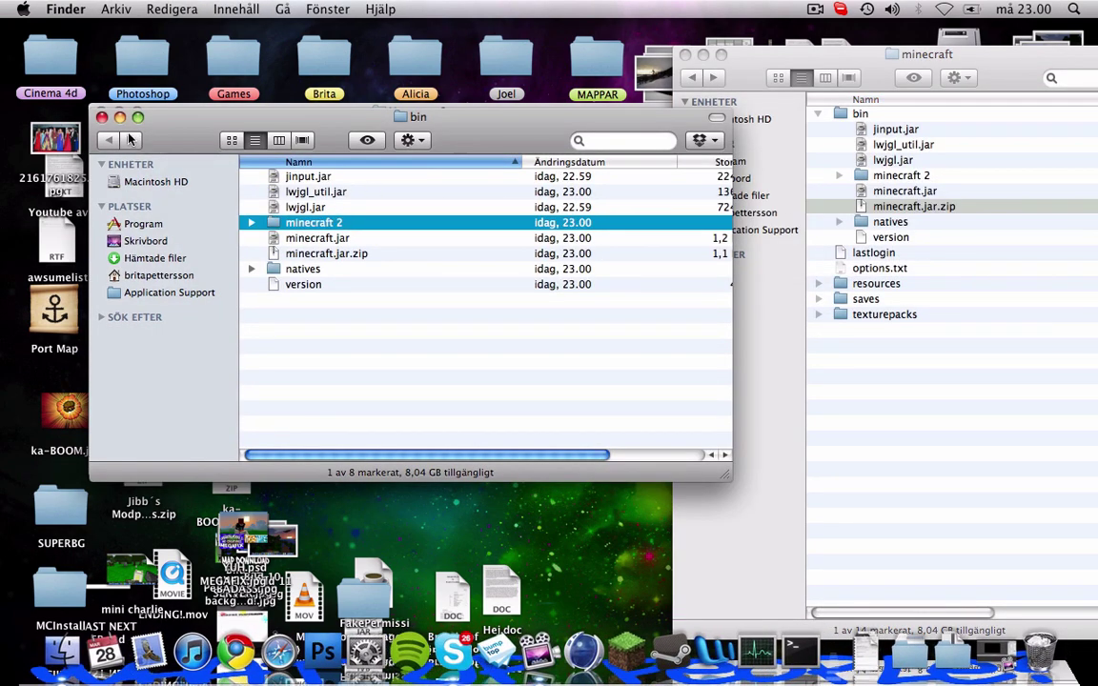
# - Close the extra bin window and trash minecraft.jar and minecraft.jar.zip
pyautogui.click(102, 116)
pyautogui.click(998, 211)
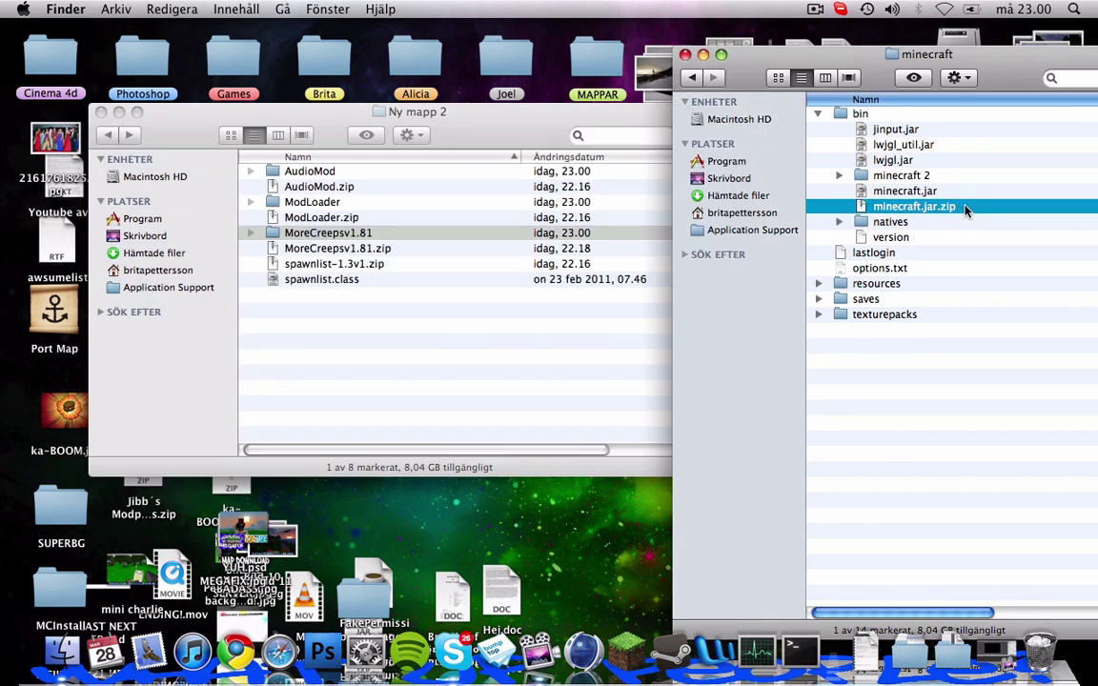
pyautogui.keyDown('super'); pyautogui.click(904, 190); pyautogui.keyUp('super')
pyautogui.moveTo(905, 191)
pyautogui.mouseDown()
pyautogui.moveTo(822, 176)
pyautogui.moveTo(872, 568)
pyautogui.moveTo(978, 527)
pyautogui.moveTo(1039, 652)
pyautogui.mouseUp()
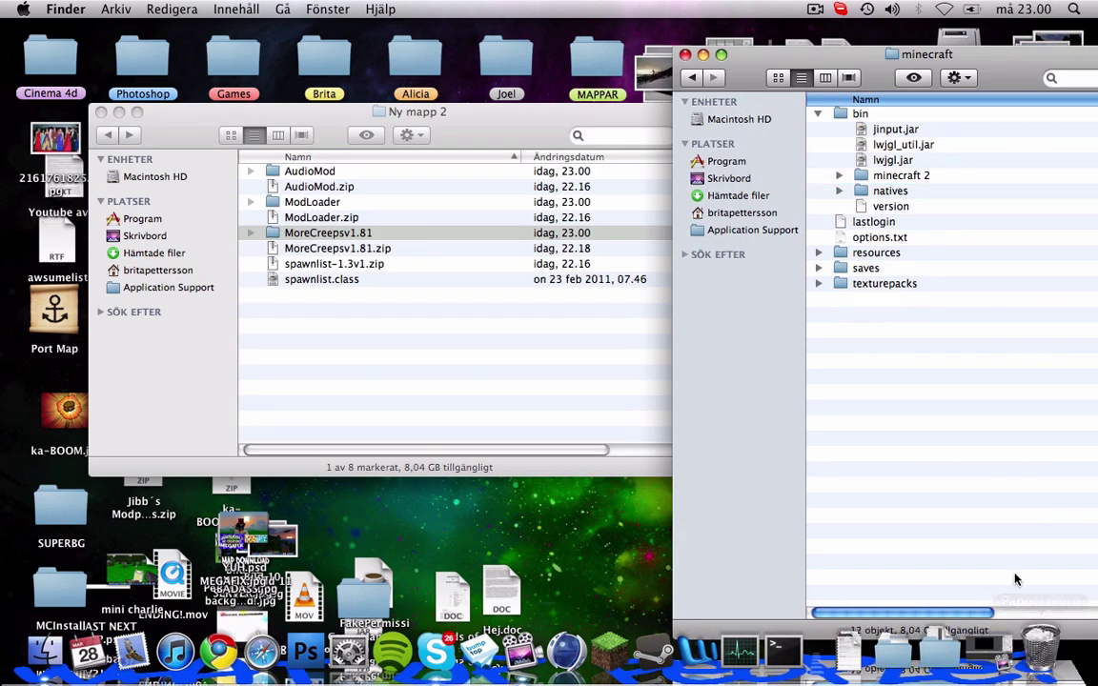
pyautogui.click(896, 178)
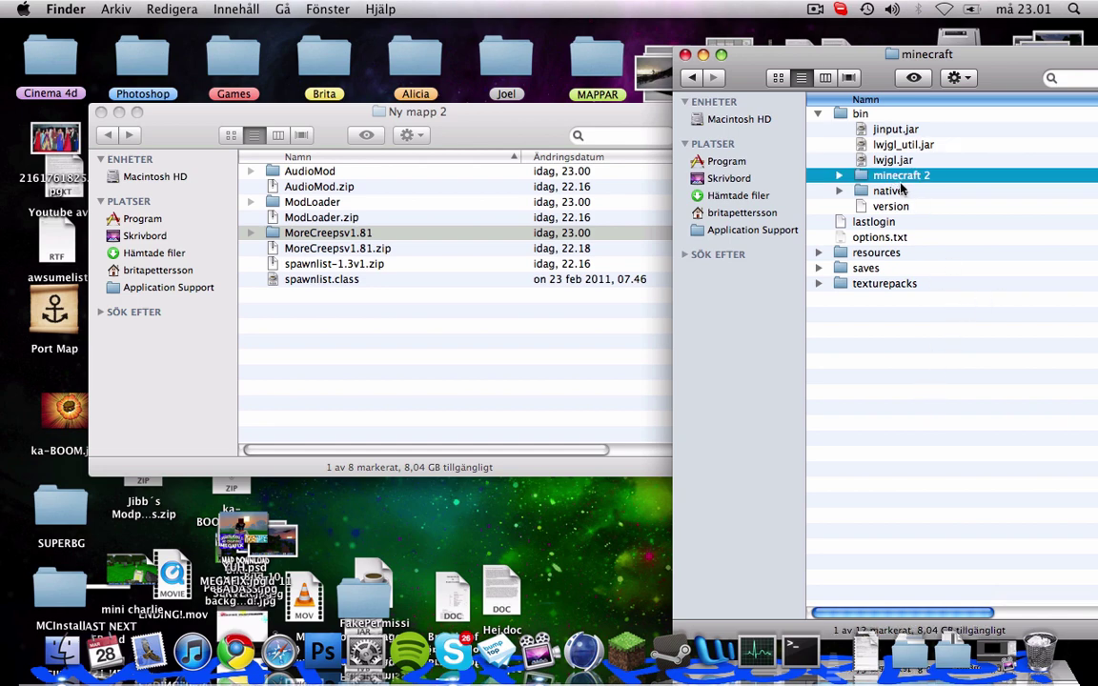
# - Put spawnlist.class and the 13 ModLoader class files into minecraft 2, replacing all conflicts
pyautogui.doubleClick(889, 176)
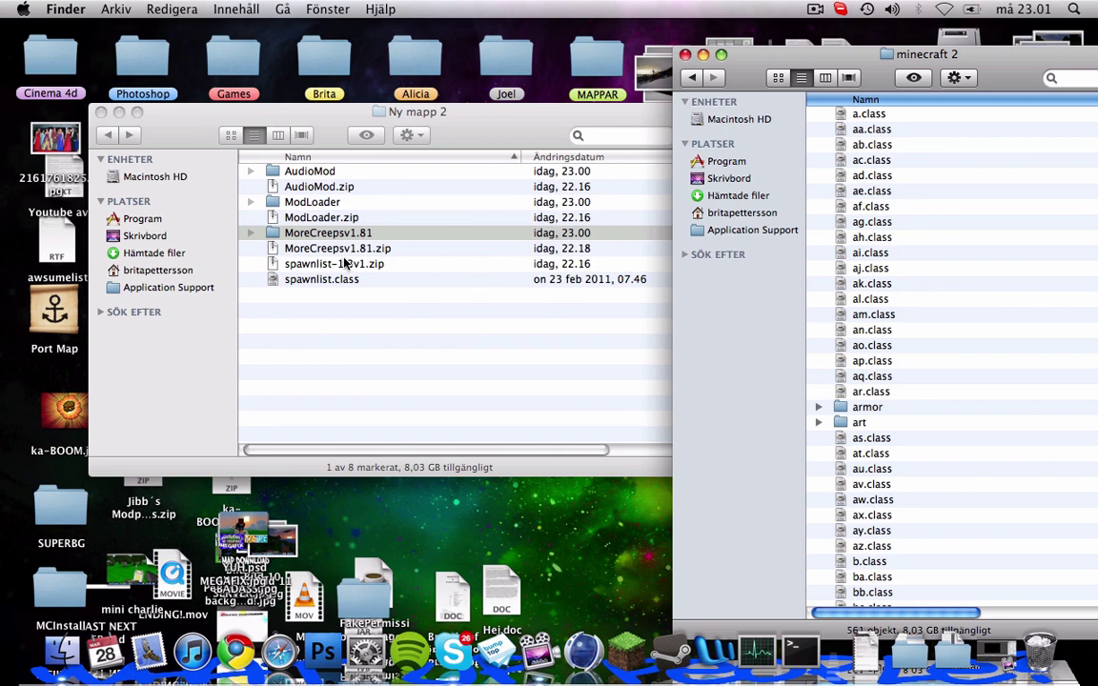
pyautogui.moveTo(301, 284)
pyautogui.mouseDown()
pyautogui.moveTo(762, 286)
pyautogui.moveTo(752, 295)
pyautogui.mouseUp()
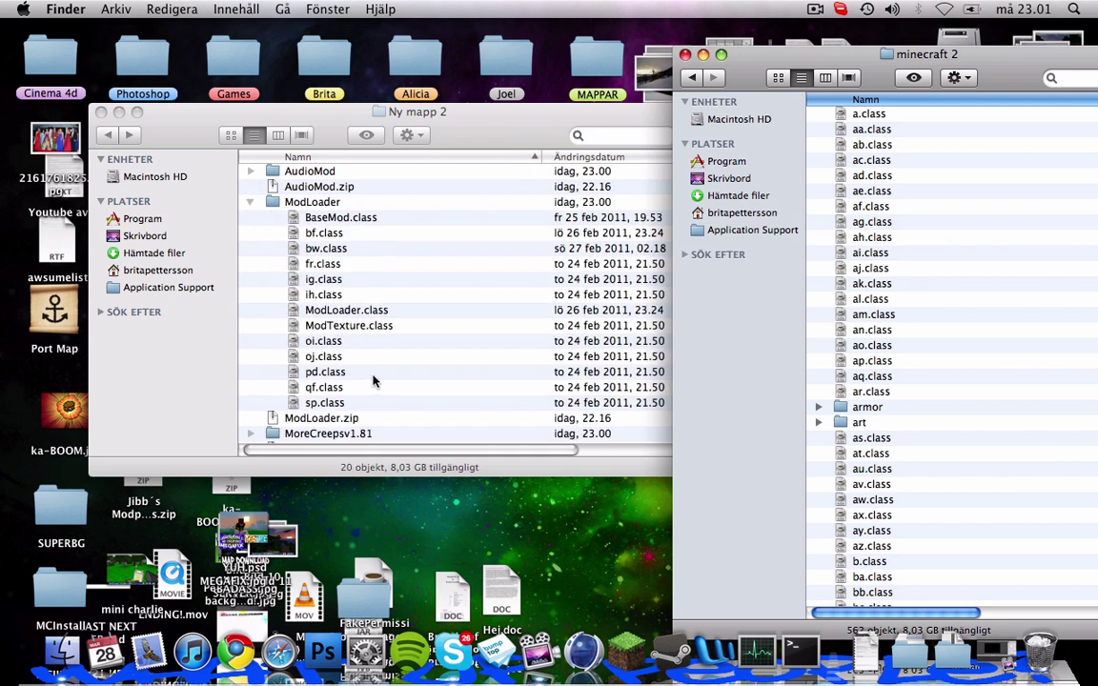
pyautogui.moveTo(364, 413)
pyautogui.mouseDown()
pyautogui.moveTo(286, 295)
pyautogui.moveTo(279, 186)
pyautogui.moveTo(314, 215)
pyautogui.moveTo(868, 219)
pyautogui.mouseUp()
pyautogui.click(506, 253)
pyautogui.click(755, 252)
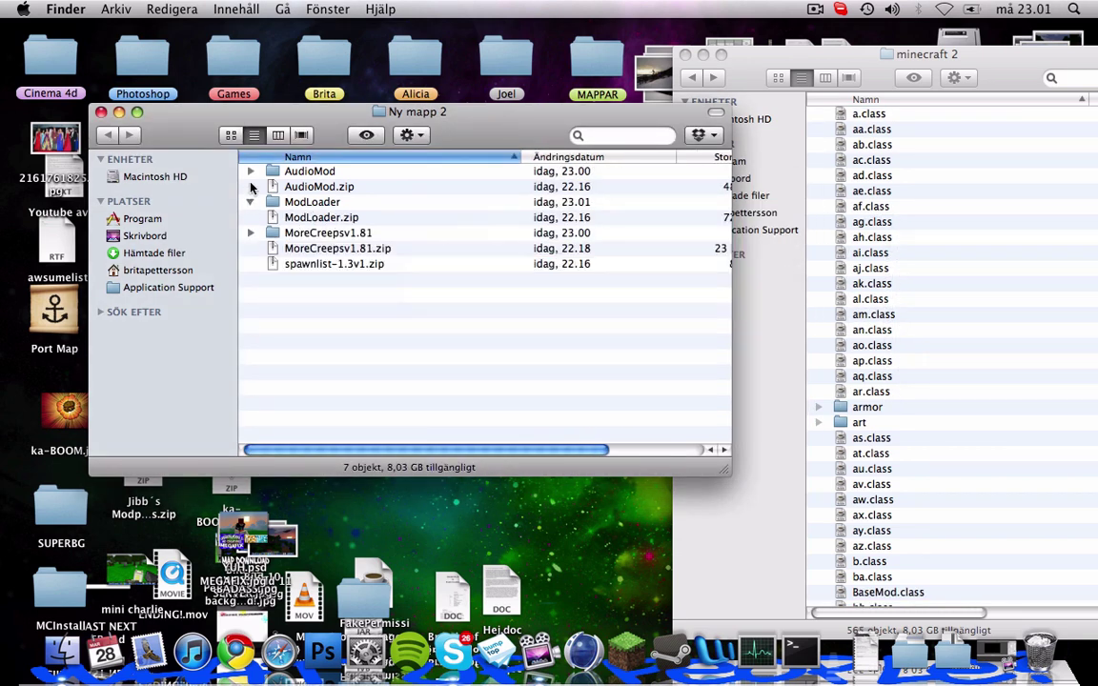
# - Move AudioMod's ibxm folder and tm.class into minecraft 2, replacing the old tm.class
pyautogui.click(250, 171)
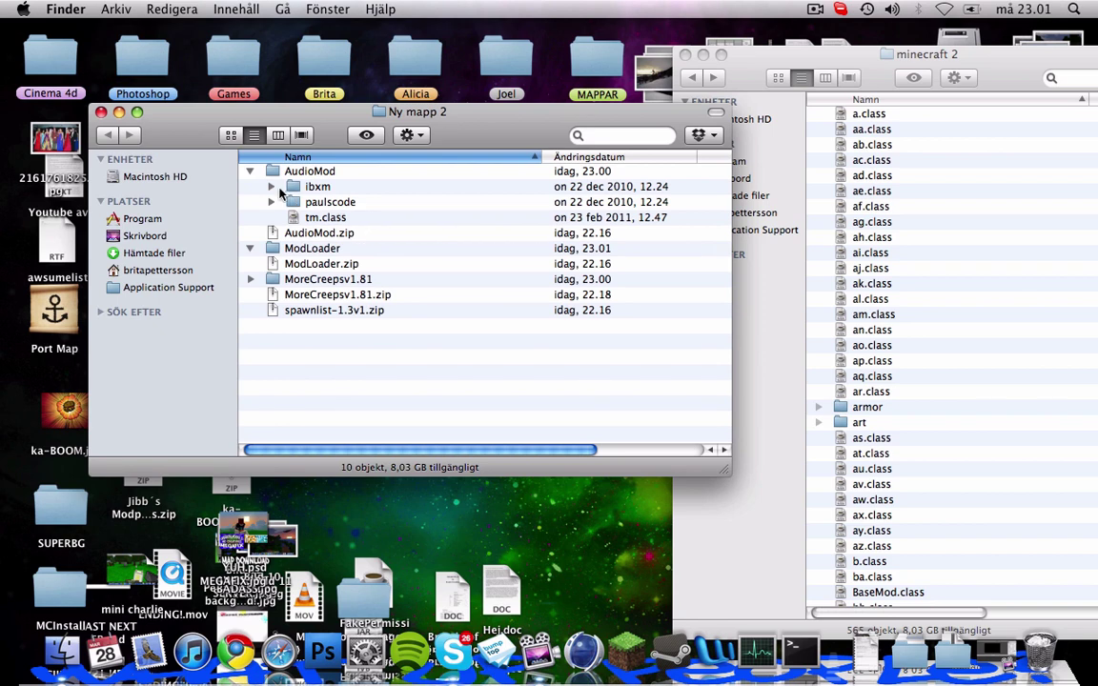
pyautogui.moveTo(315, 187)
pyautogui.mouseDown()
pyautogui.moveTo(828, 191)
pyautogui.moveTo(921, 221)
pyautogui.mouseUp()
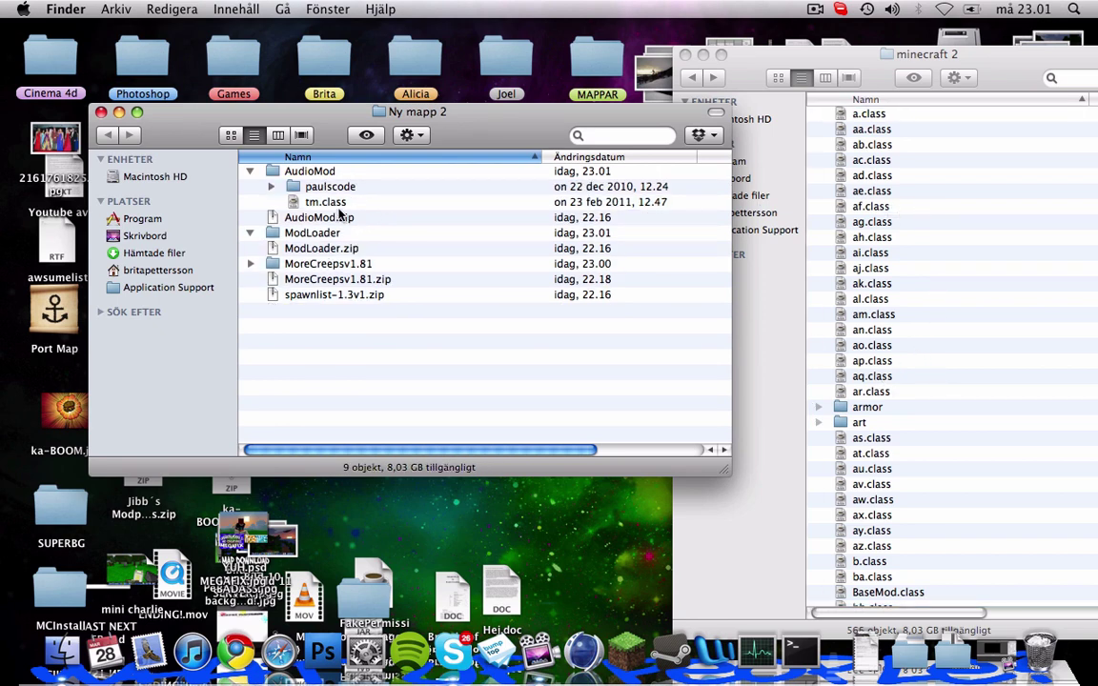
pyautogui.moveTo(324, 206)
pyautogui.mouseDown()
pyautogui.moveTo(791, 271)
pyautogui.moveTo(784, 290)
pyautogui.mouseUp()
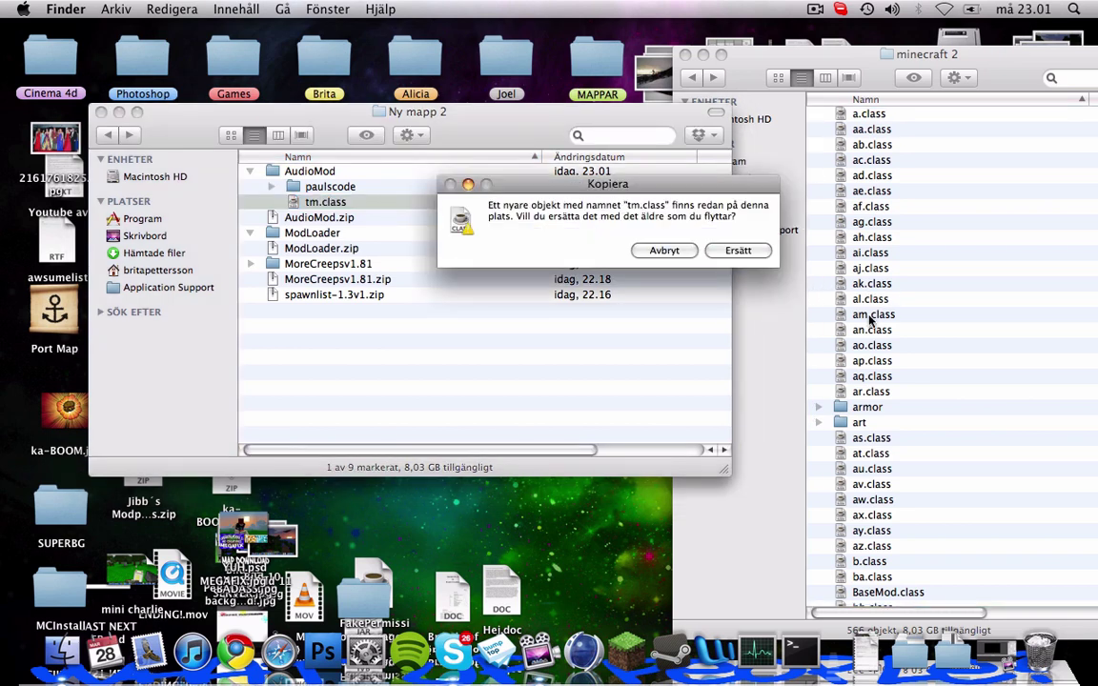
pyautogui.click(734, 250)
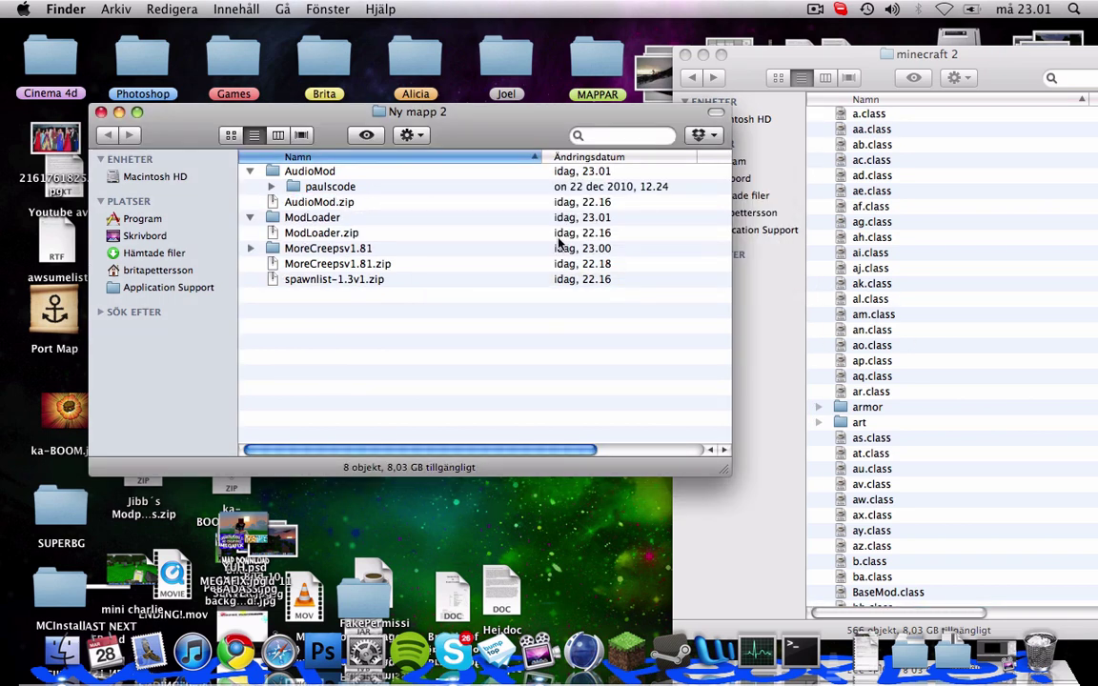
# - Move AudioMod's CodecIBXM.class into minecraft 2's paulscode/sound/codecs folder
pyautogui.click(875, 347)
pyautogui.press('p')
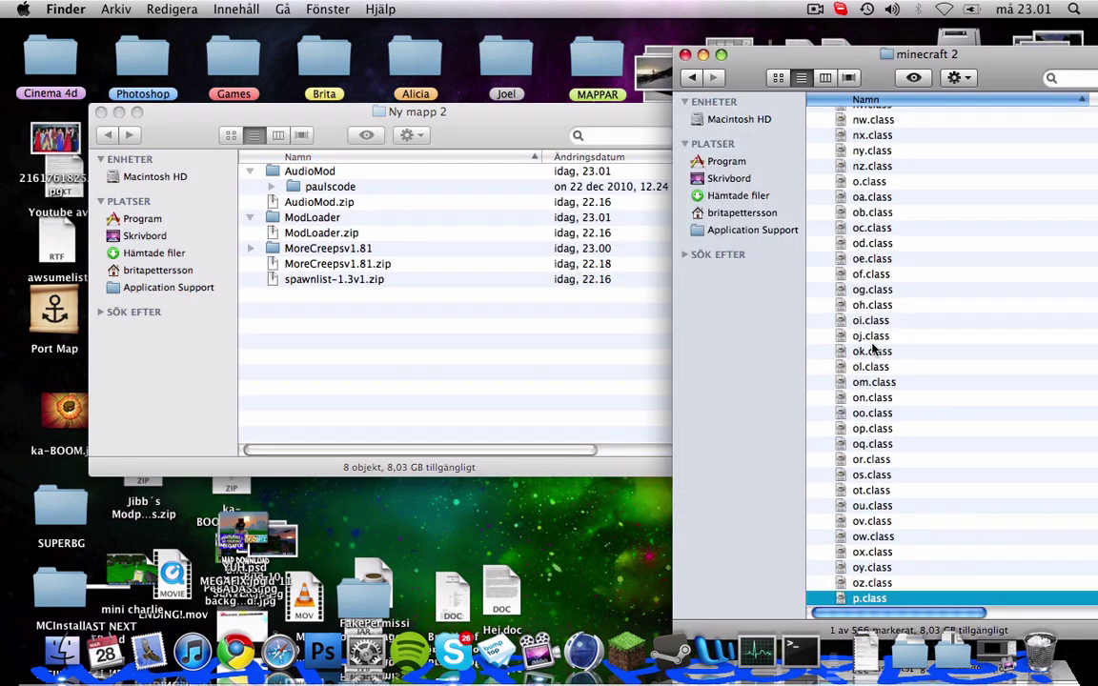
pyautogui.scroll(-10, 882, 365)
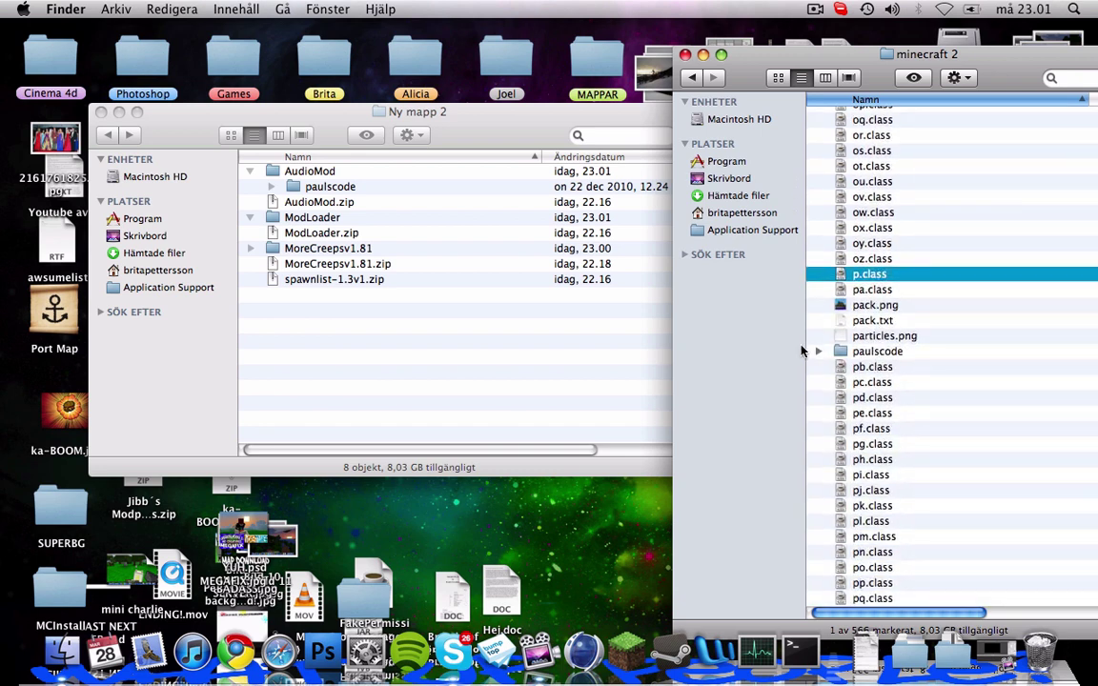
pyautogui.click(818, 352)
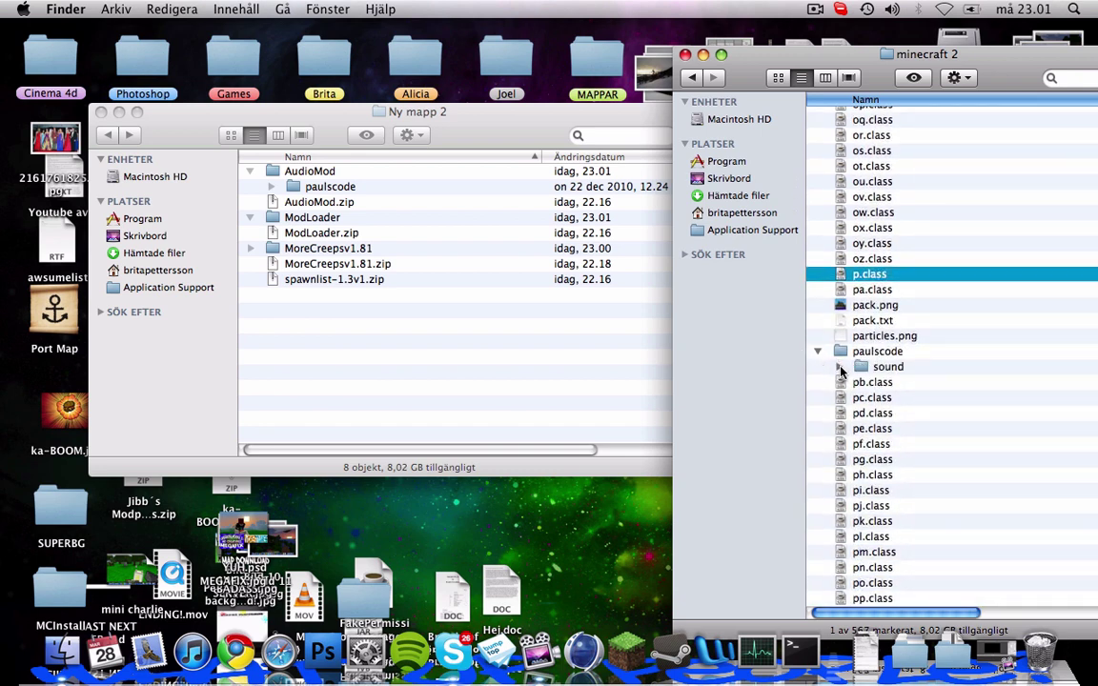
pyautogui.click(840, 368)
pyautogui.click(861, 398)
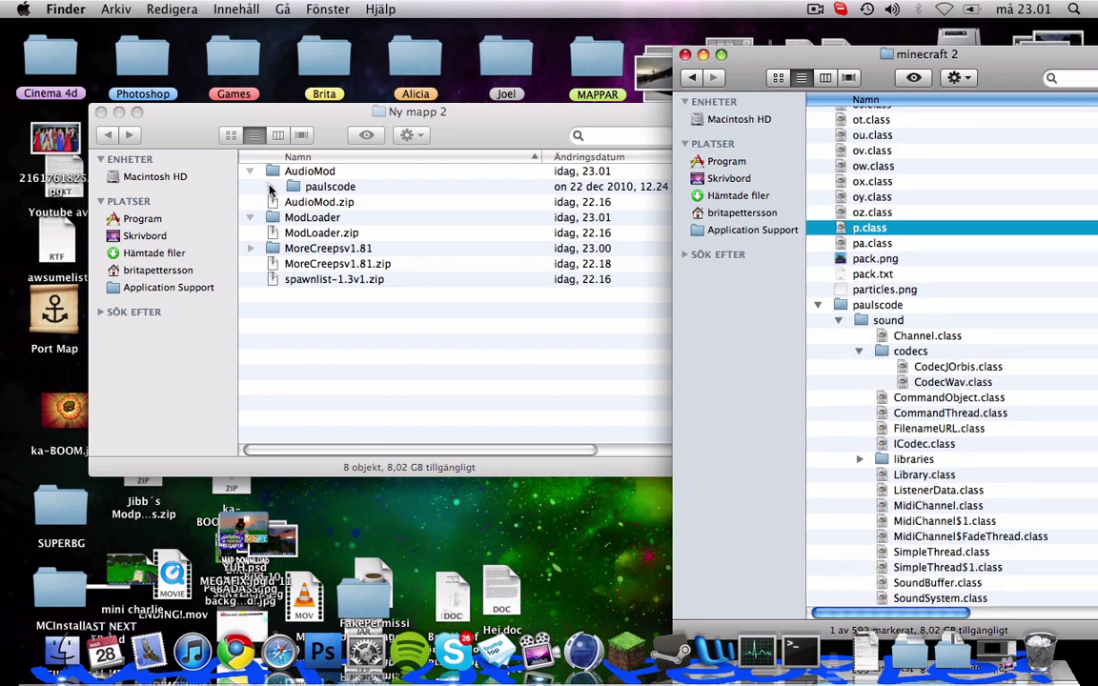
pyautogui.click(271, 186)
pyautogui.click(291, 202)
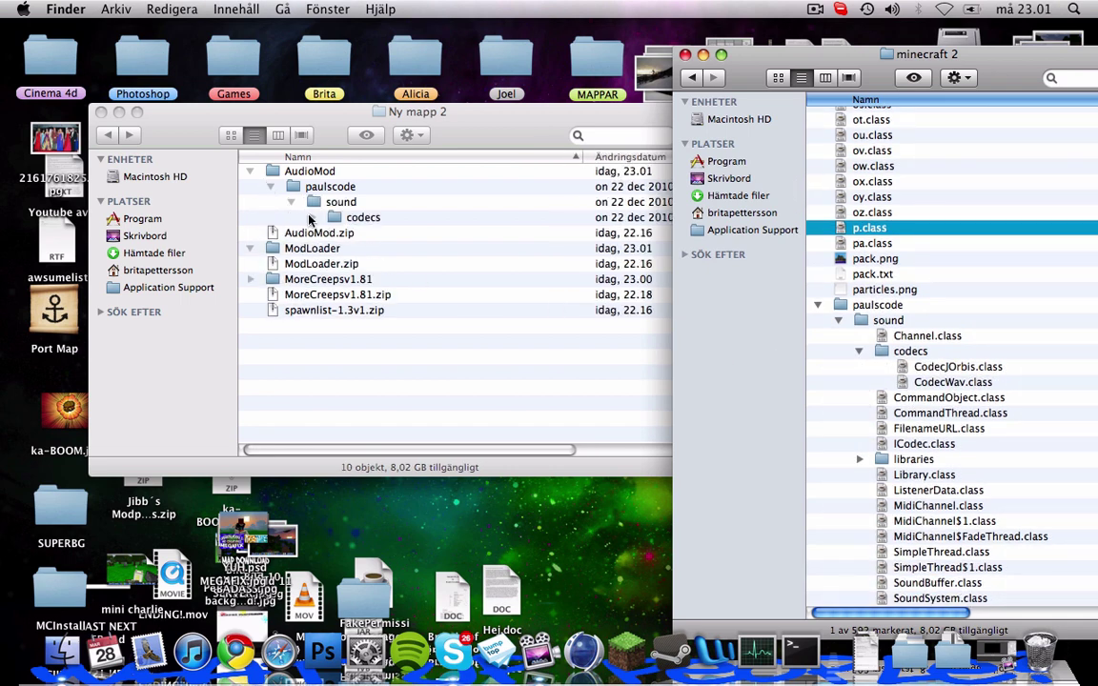
pyautogui.click(313, 218)
pyautogui.moveTo(355, 233)
pyautogui.mouseDown()
pyautogui.moveTo(910, 352)
pyautogui.moveTo(950, 401)
pyautogui.mouseUp()
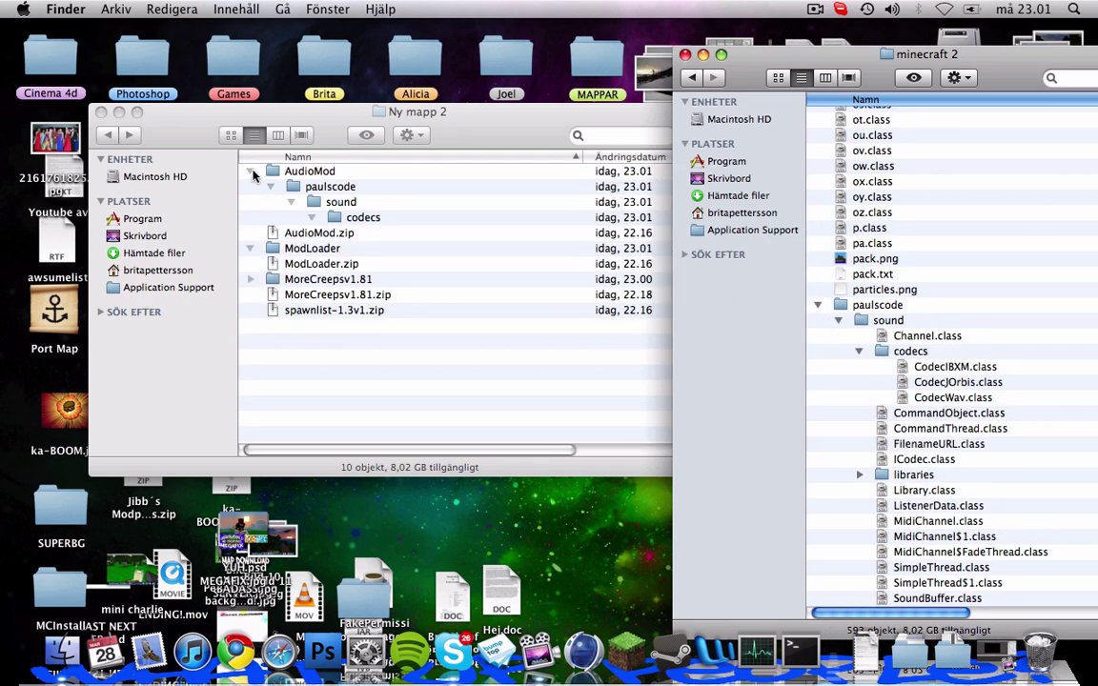
pyautogui.click(250, 171)
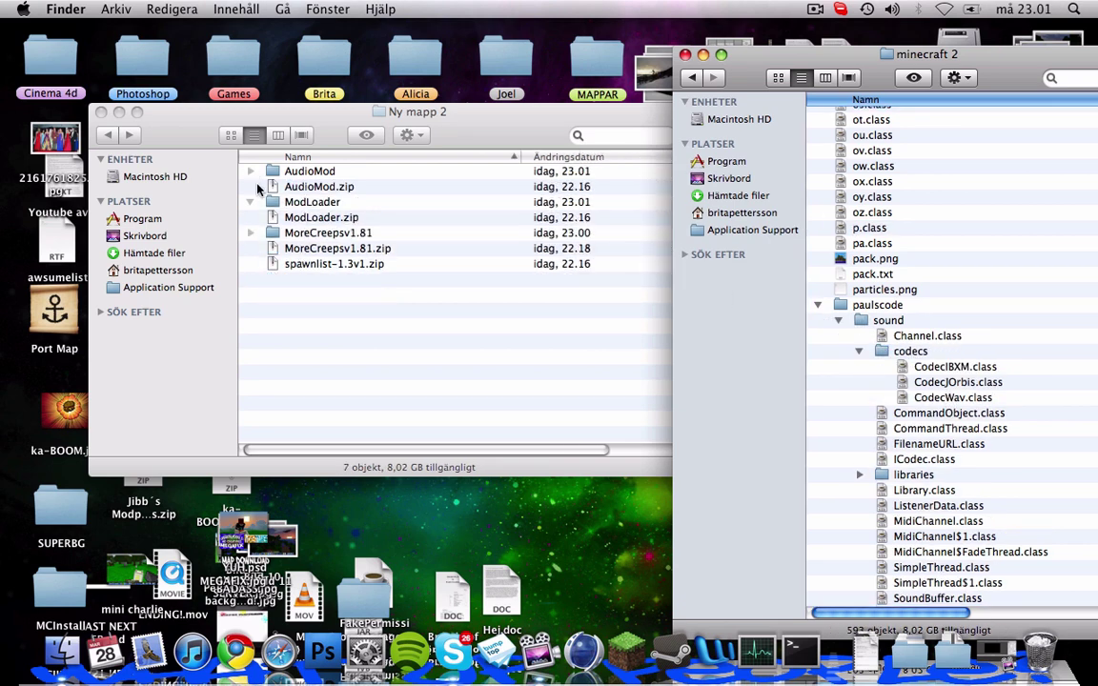
# - Drag all 73 class files from MoreCreepsv1.81's MINECRAFT-JAR into the minecraft 2 folder
pyautogui.click(251, 233)
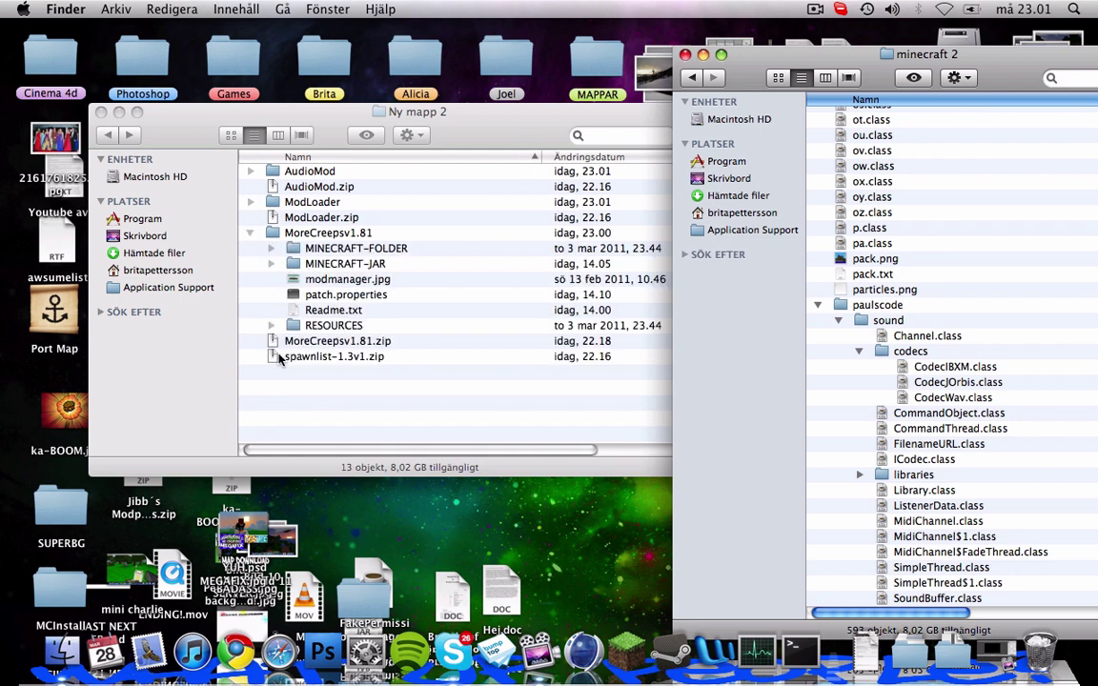
pyautogui.doubleClick(286, 232)
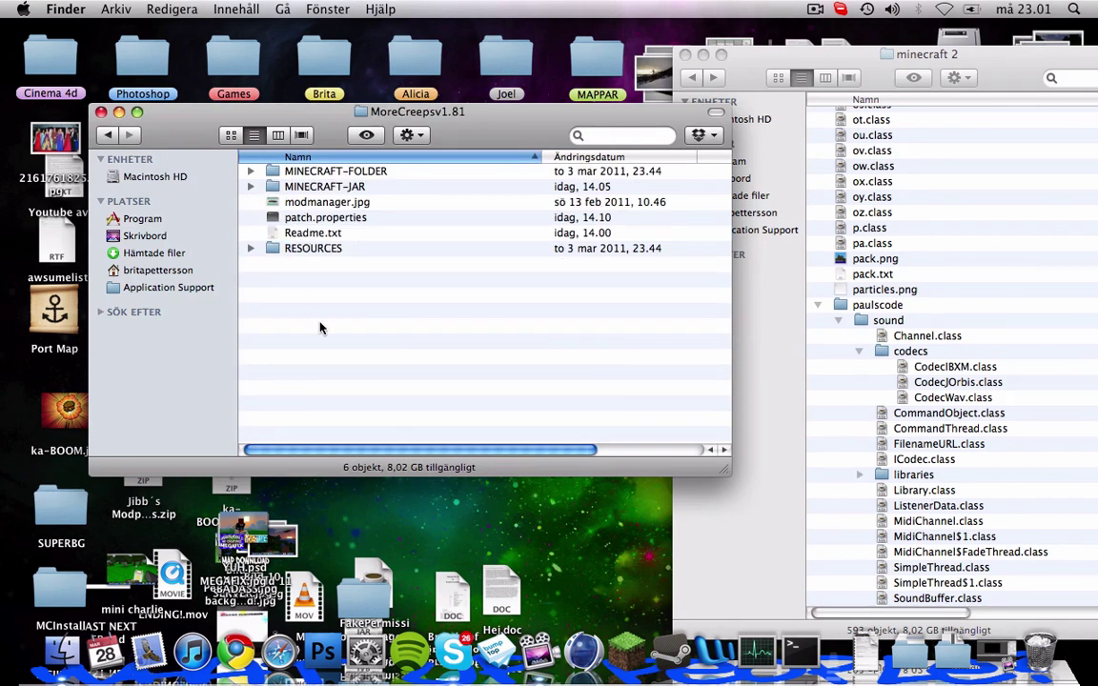
pyautogui.click(818, 305)
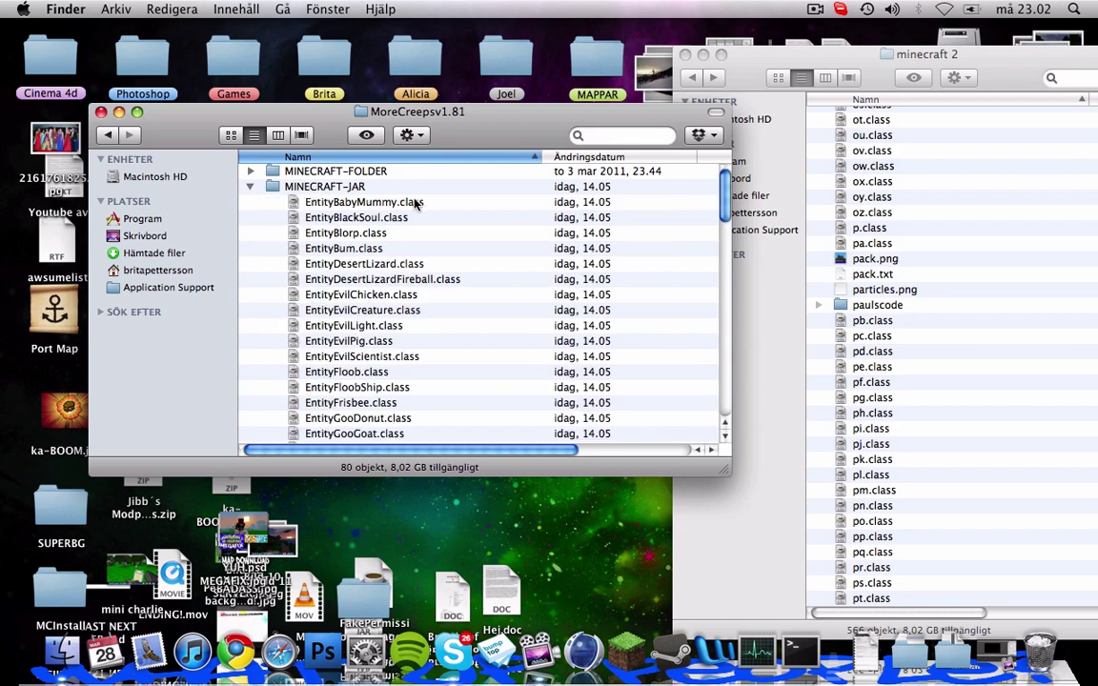
pyautogui.moveTo(426, 204)
pyautogui.mouseDown()
pyautogui.moveTo(400, 220)
pyautogui.moveTo(362, 420)
pyautogui.moveTo(379, 439)
pyautogui.moveTo(339, 390)
pyautogui.moveTo(346, 320)
pyautogui.mouseUp()
pyautogui.moveTo(474, 376)
pyautogui.mouseDown()
pyautogui.moveTo(354, 415)
pyautogui.moveTo(377, 419)
pyautogui.moveTo(378, 434)
pyautogui.moveTo(367, 379)
pyautogui.mouseUp()
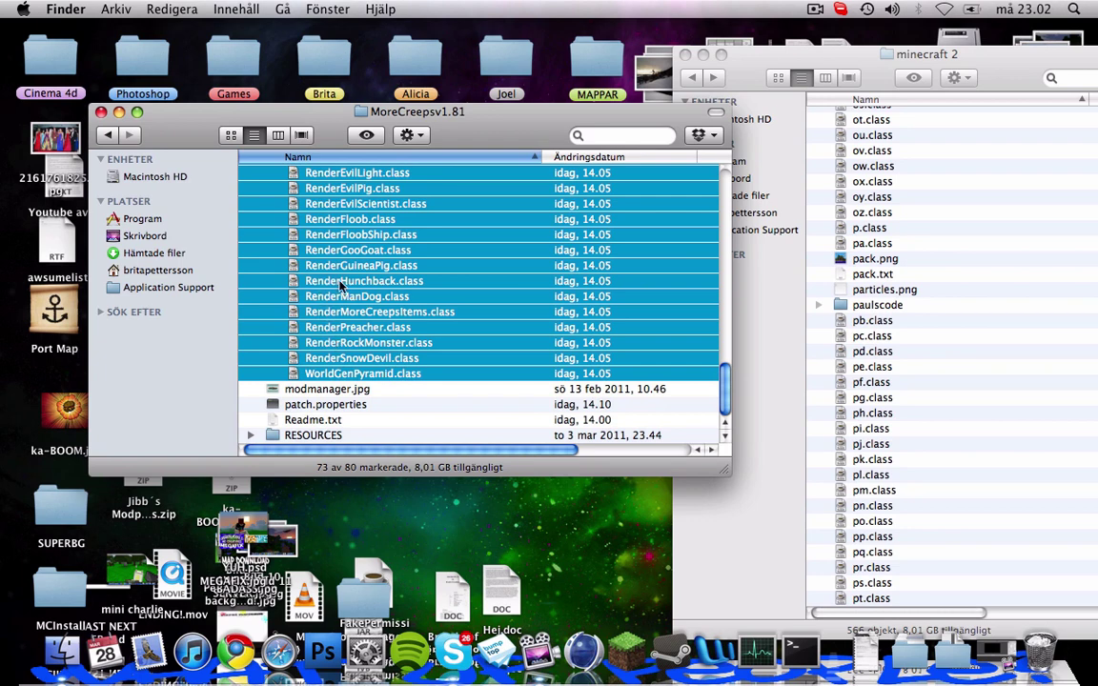
pyautogui.moveTo(409, 284); pyautogui.dragTo(919, 315)
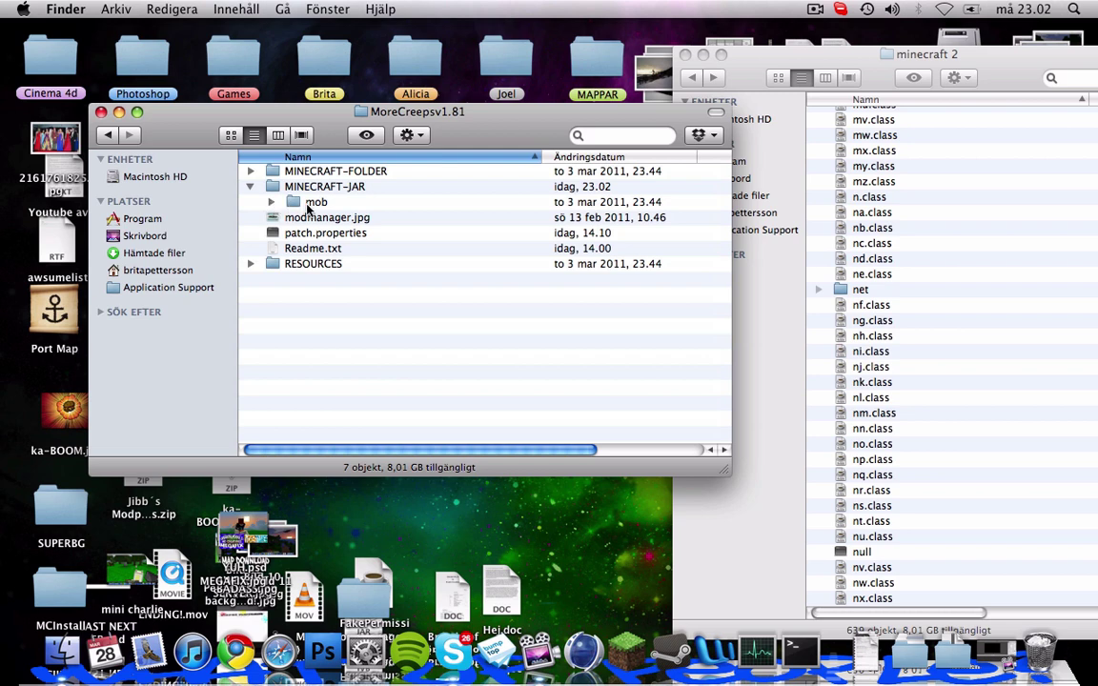
# - Delete the META-INF folder from minecraft 2 by moving it to the Trash
pyautogui.click(872, 230)
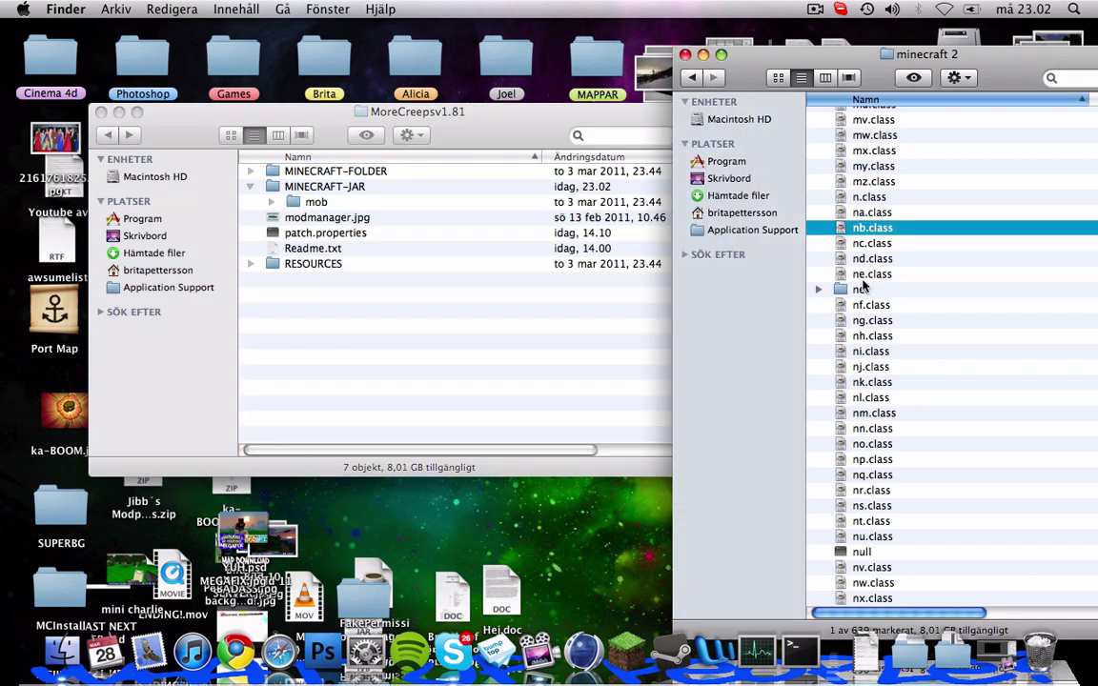
pyautogui.press('m')
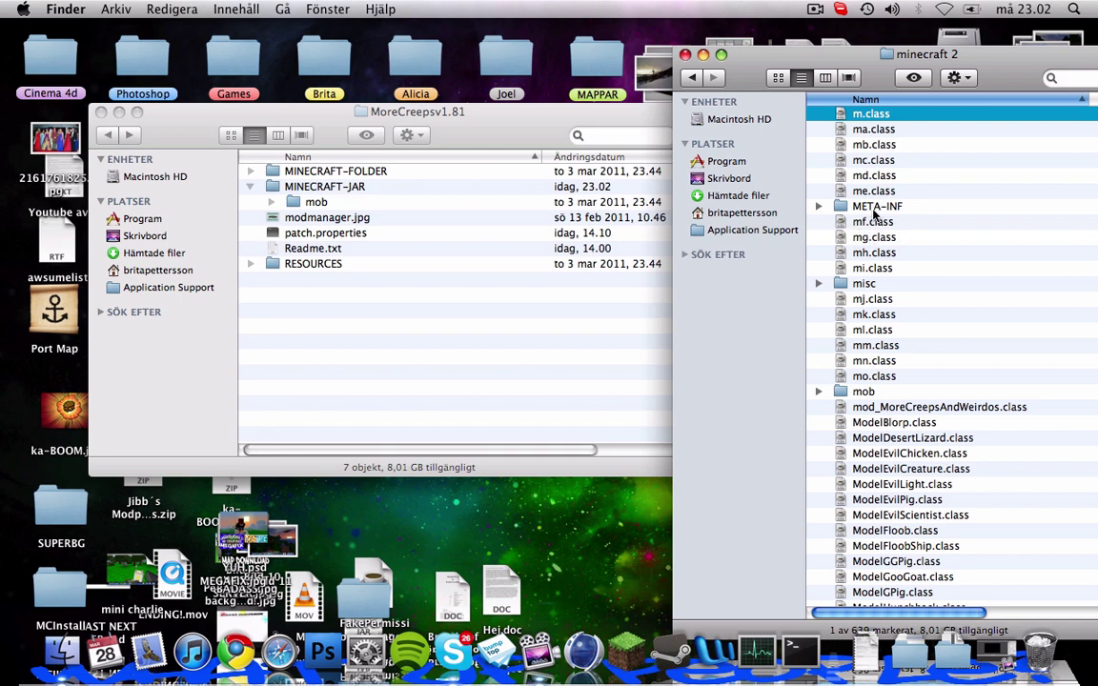
pyautogui.moveTo(861, 211)
pyautogui.mouseDown()
pyautogui.moveTo(1048, 417)
pyautogui.moveTo(1058, 534)
pyautogui.moveTo(1039, 645)
pyautogui.mouseUp()
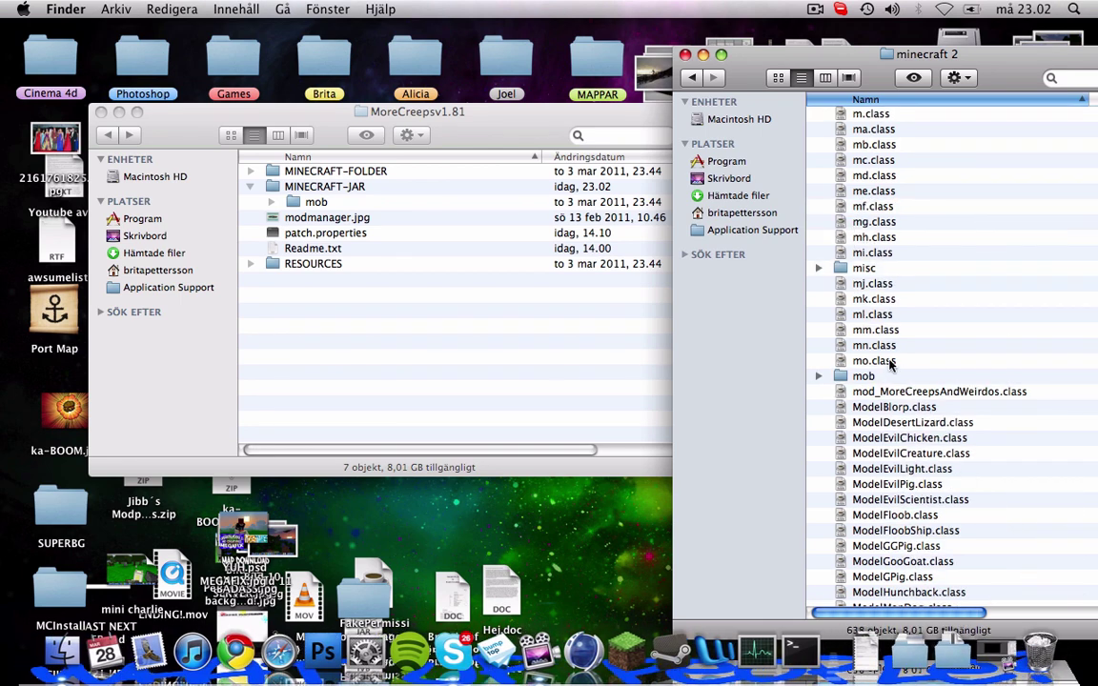
# - Move the mod's creeps folder from MINECRAFT-JAR/mob into minecraft 2's mob folder
pyautogui.click(818, 376)
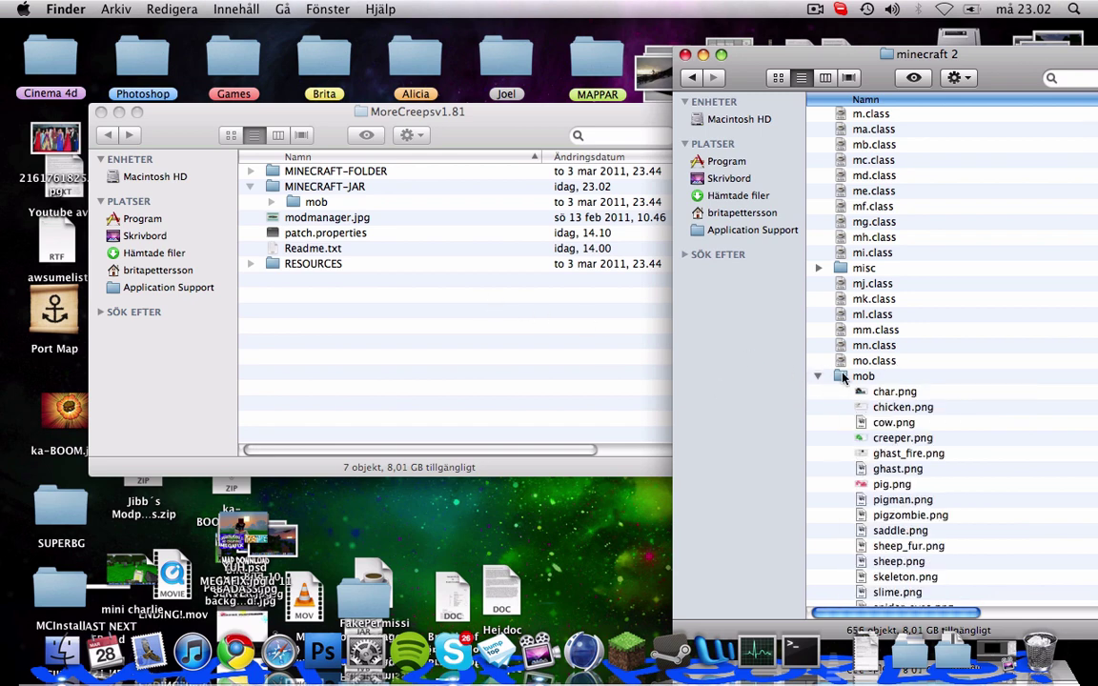
pyautogui.scroll(-3, 820, 353)
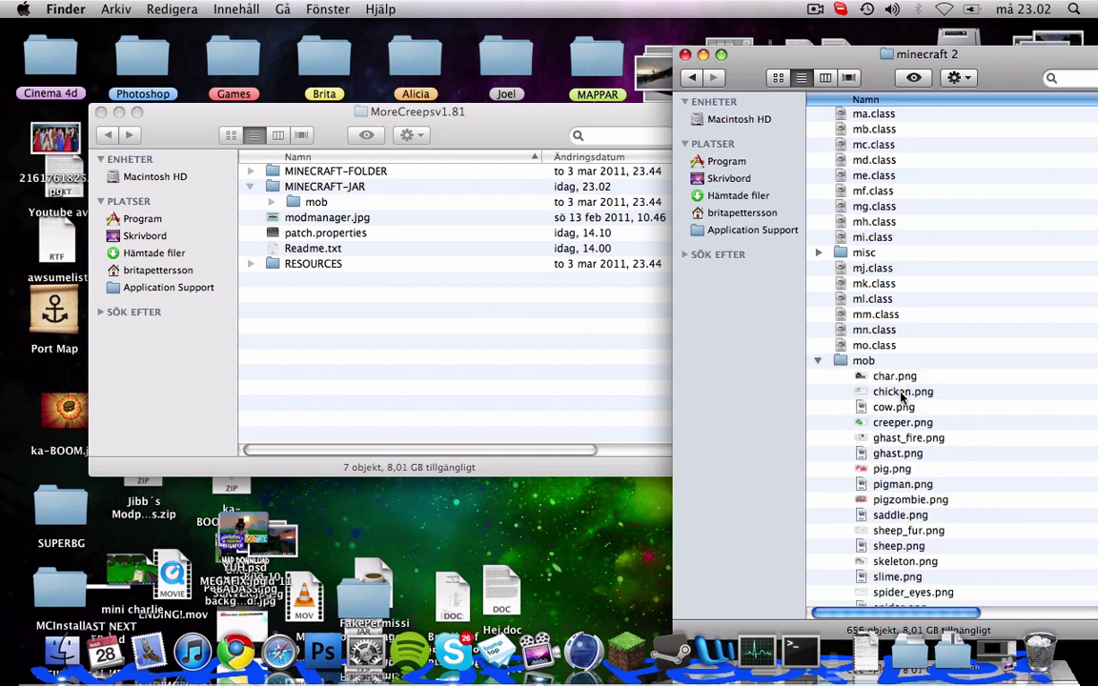
pyautogui.click(272, 202)
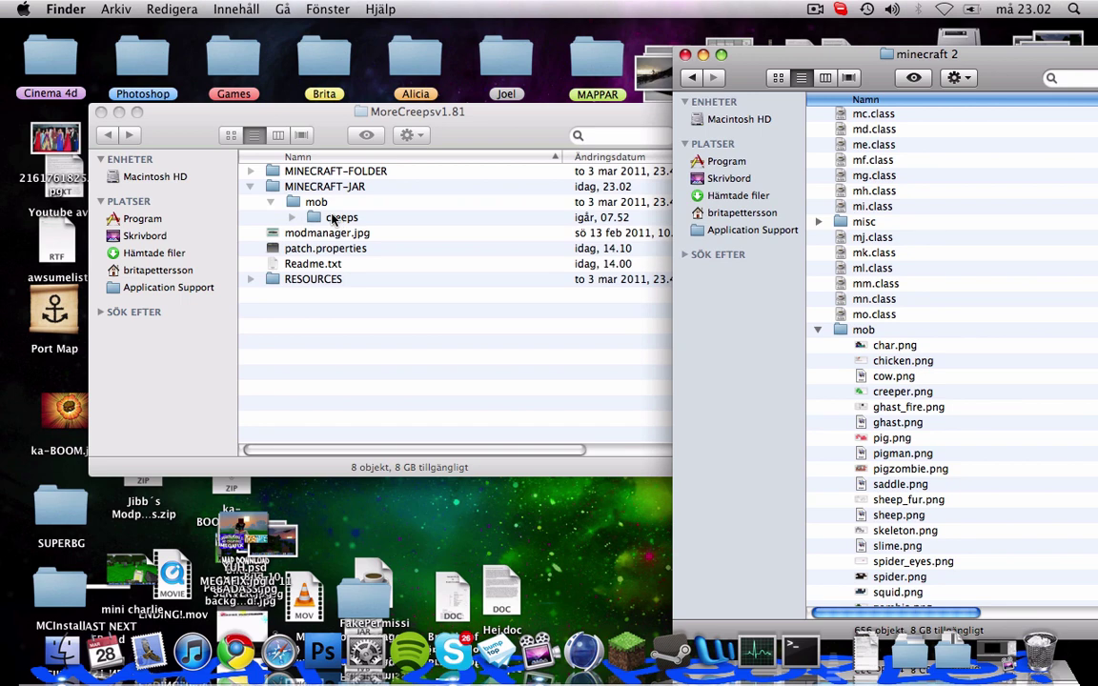
pyautogui.moveTo(332, 219)
pyautogui.mouseDown()
pyautogui.moveTo(759, 309)
pyautogui.moveTo(870, 345)
pyautogui.moveTo(863, 331)
pyautogui.moveTo(848, 333)
pyautogui.mouseUp()
pyautogui.click(252, 188)
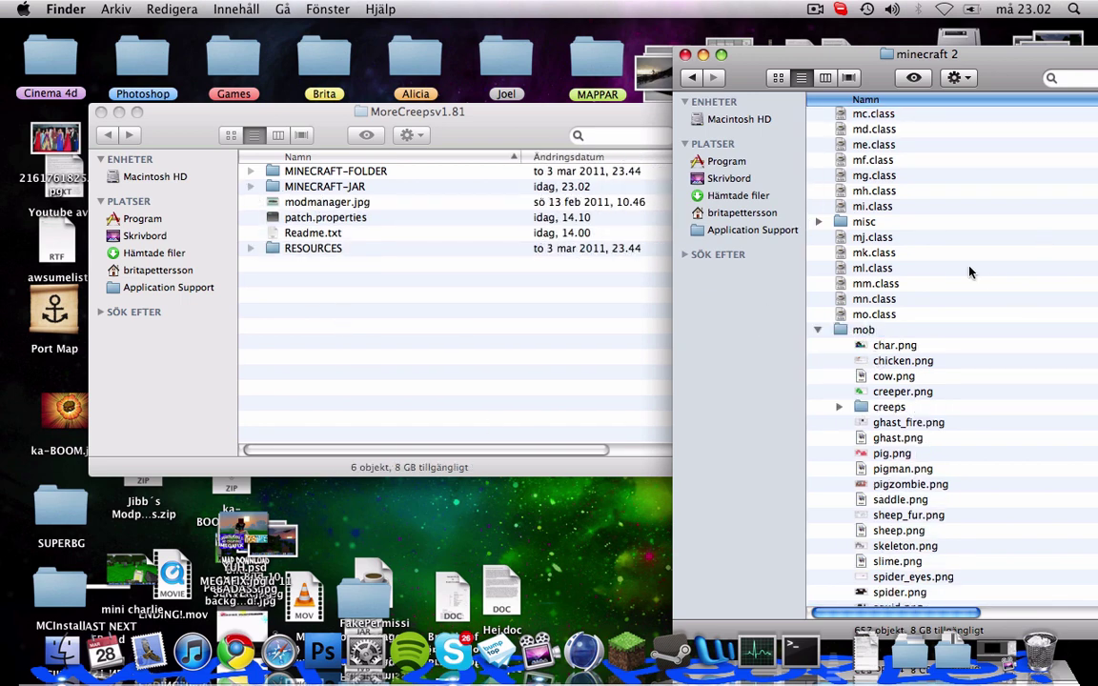
# - Compress all 638 items in minecraft 2 into Arkiv.zip and select the new archive
pyautogui.click(819, 330)
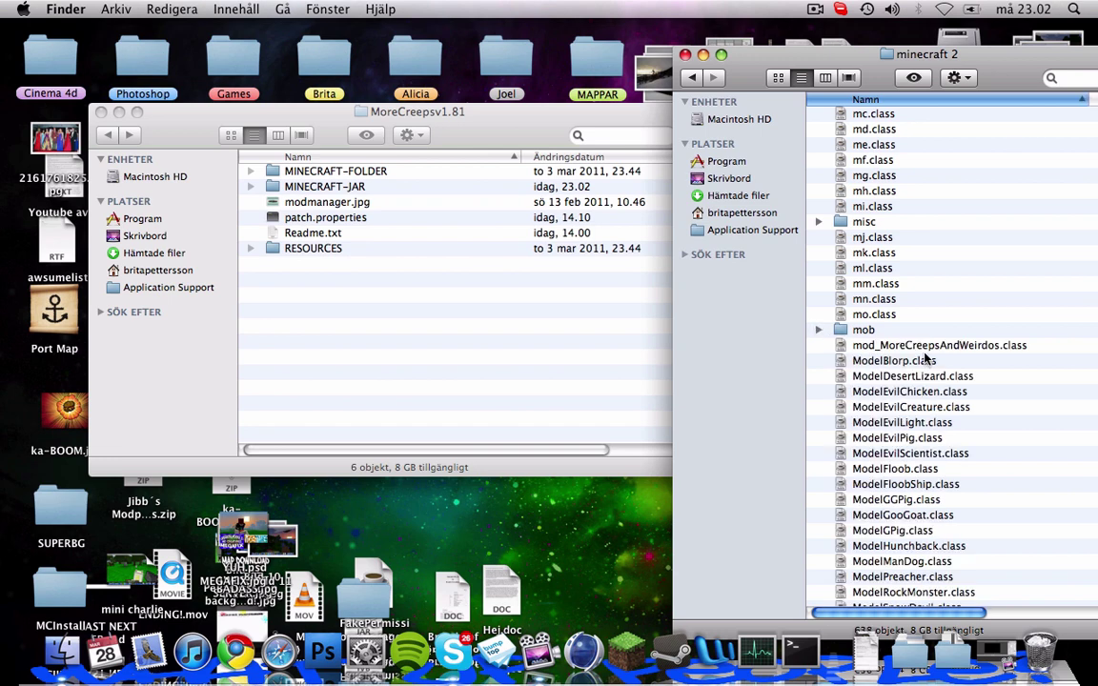
pyautogui.press('super+a')
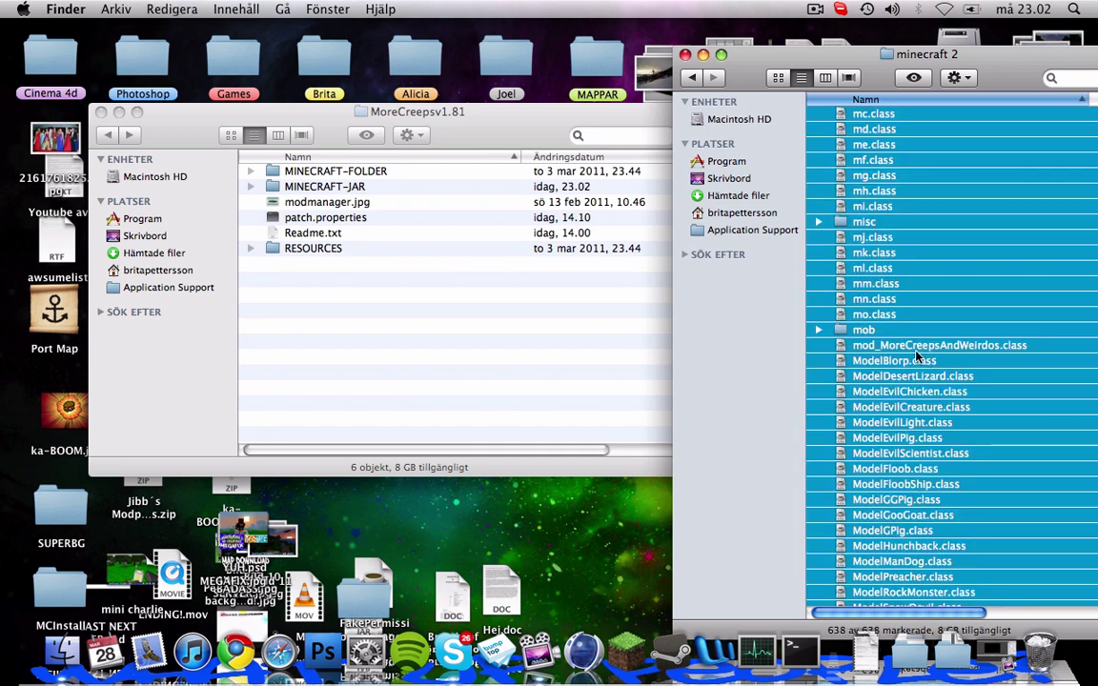
pyautogui.rightClick(866, 270)
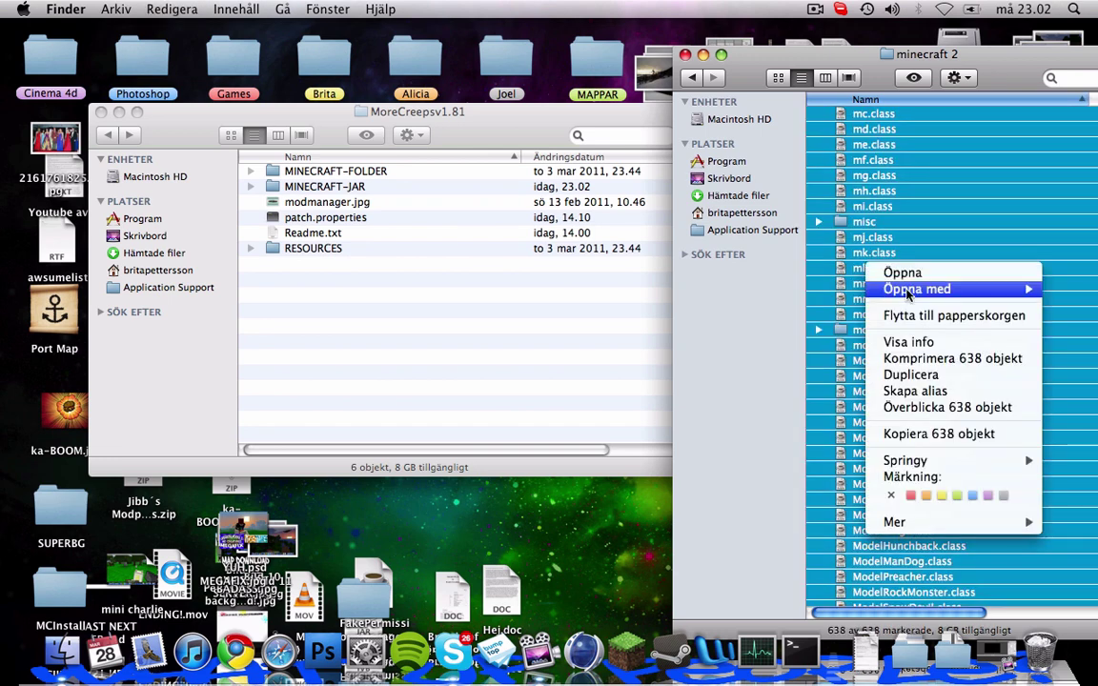
pyautogui.click(932, 363)
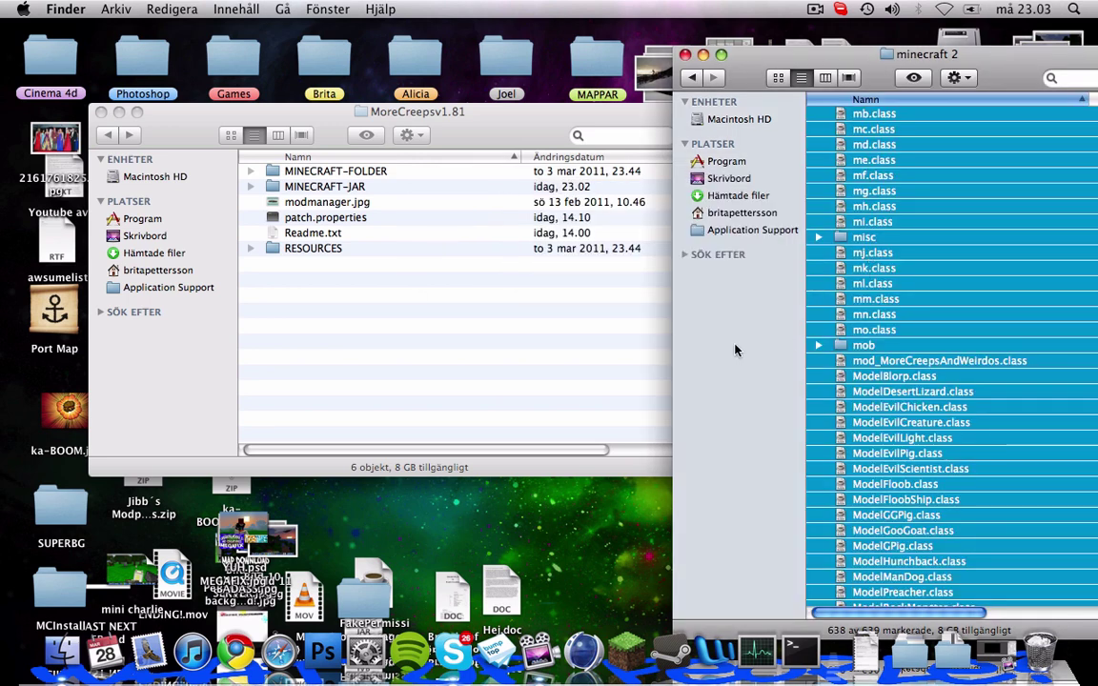
pyautogui.click(877, 252)
pyautogui.press('a')
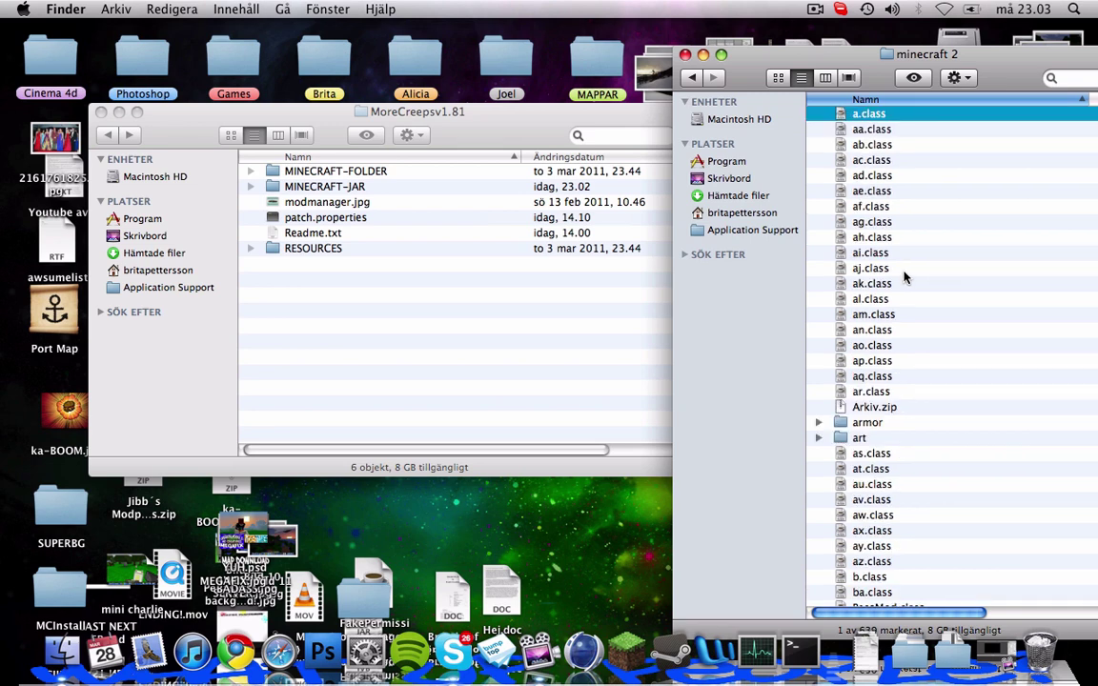
pyautogui.click(858, 409)
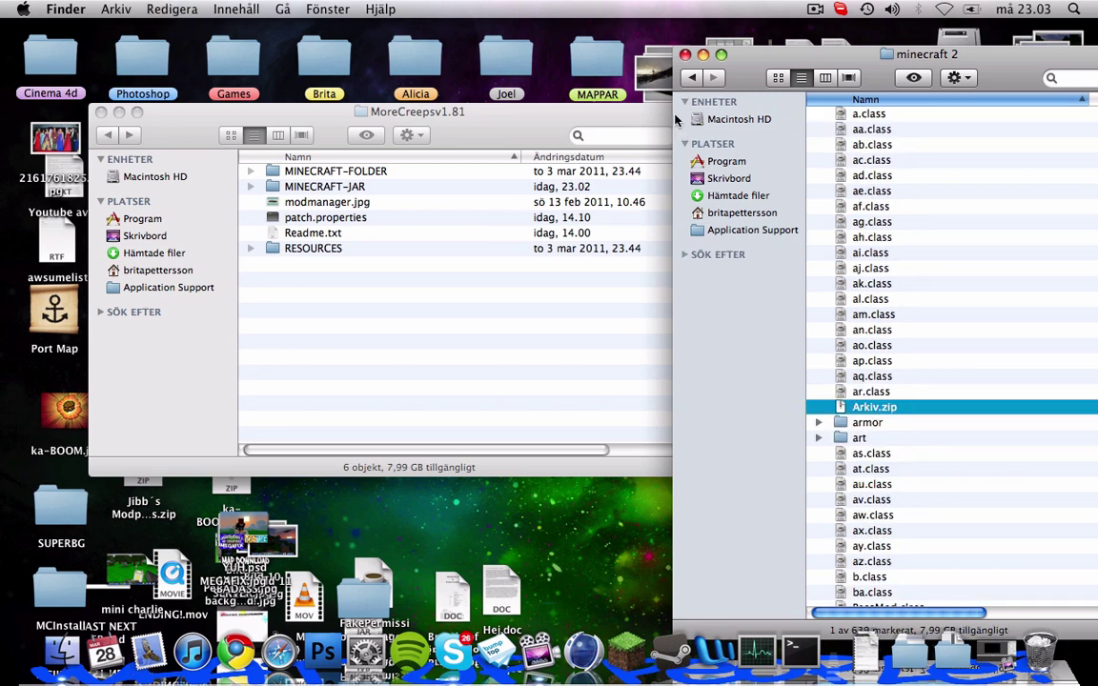
# - Paste Arkiv.zip into the bin folder and trash the minecraft 2 folder
pyautogui.click(693, 80)
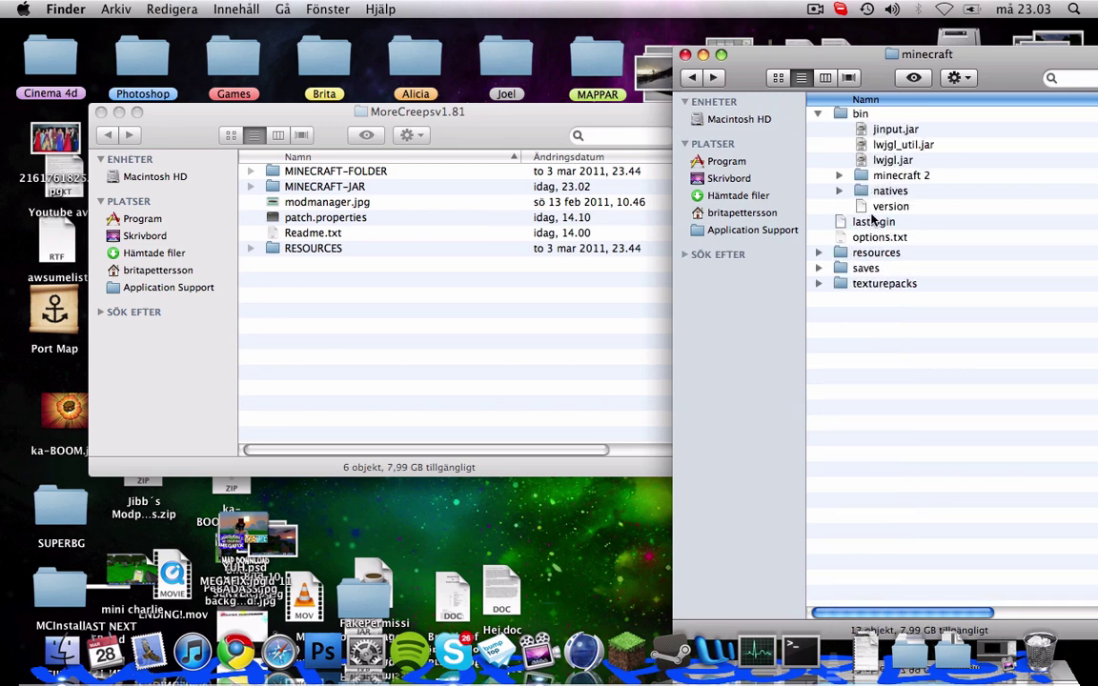
pyautogui.doubleClick(863, 113)
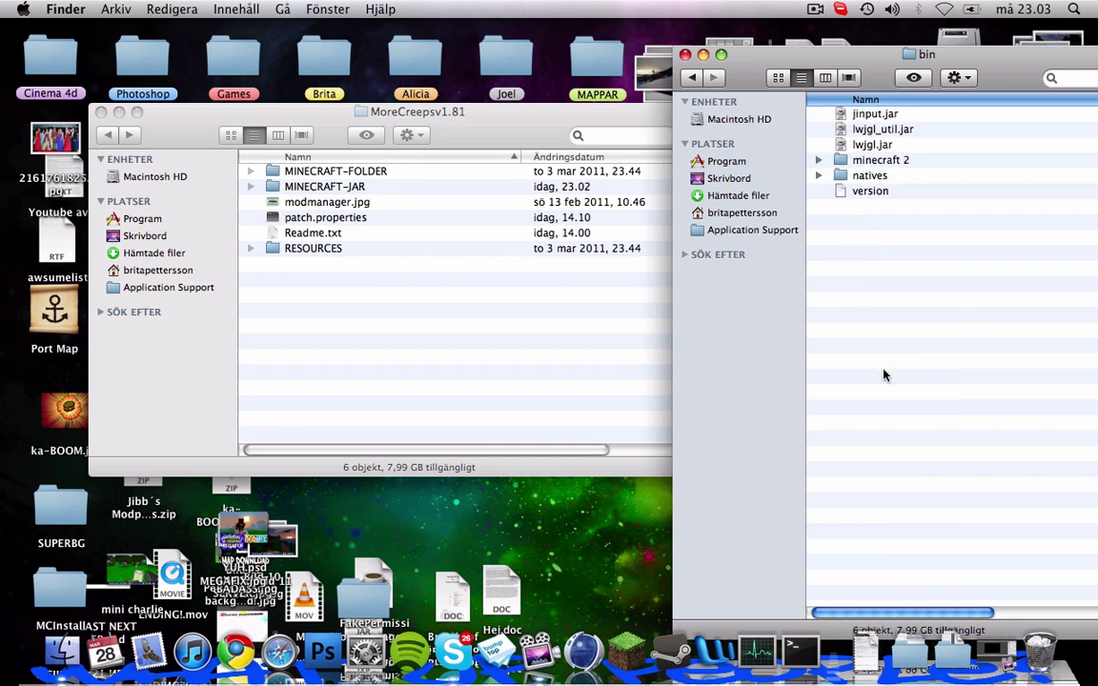
pyautogui.press('super+v')
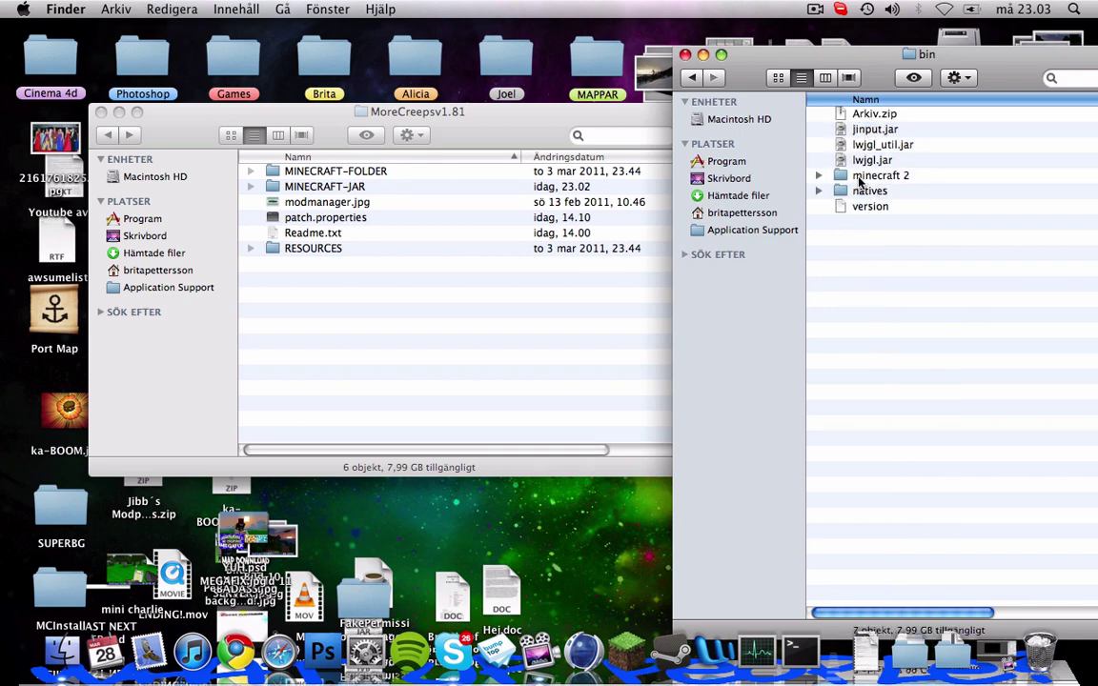
pyautogui.moveTo(862, 177)
pyautogui.mouseDown()
pyautogui.moveTo(1073, 534)
pyautogui.moveTo(1047, 656)
pyautogui.mouseUp()
# - Rename Arkiv.zip to minecraft.jar, accepting the .jar extension
pyautogui.click(869, 114)
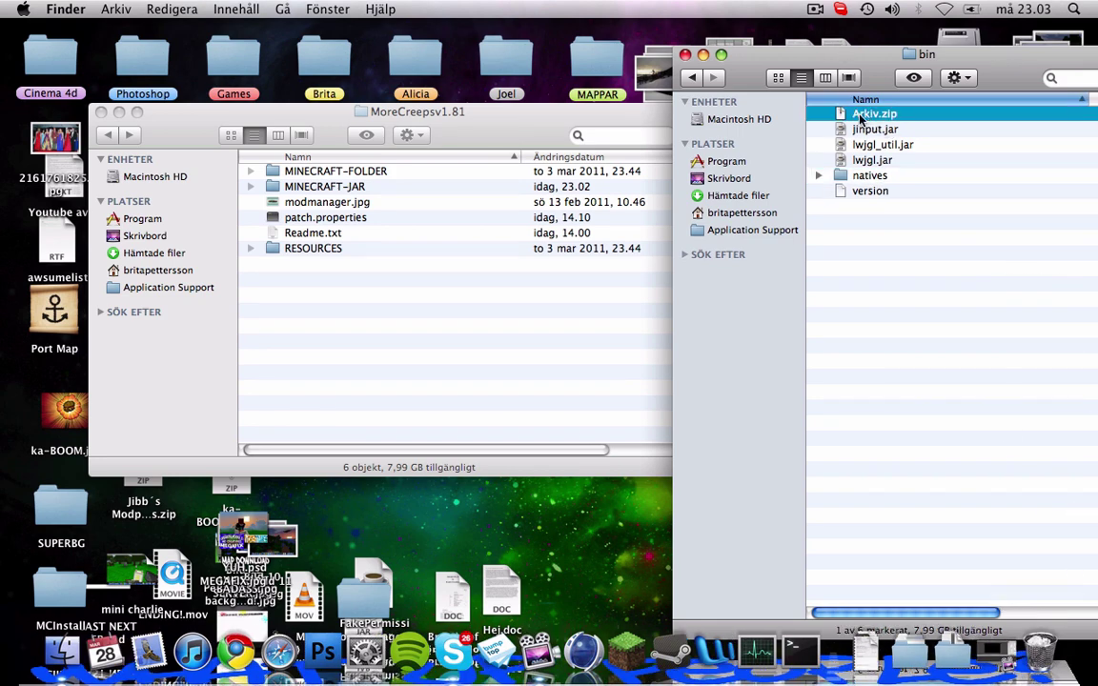
pyautogui.press('Return')
pyautogui.write('minecra')
pyautogui.write('ft.j')
pyautogui.write('ar')
pyautogui.press('Return')
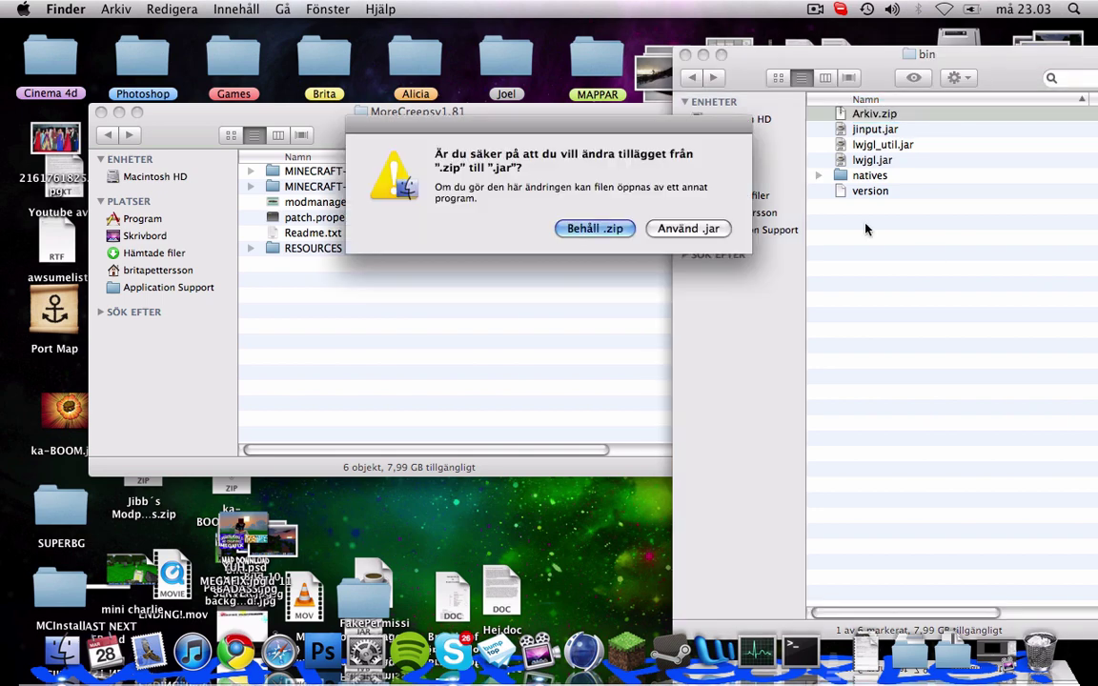
pyautogui.click(698, 228)
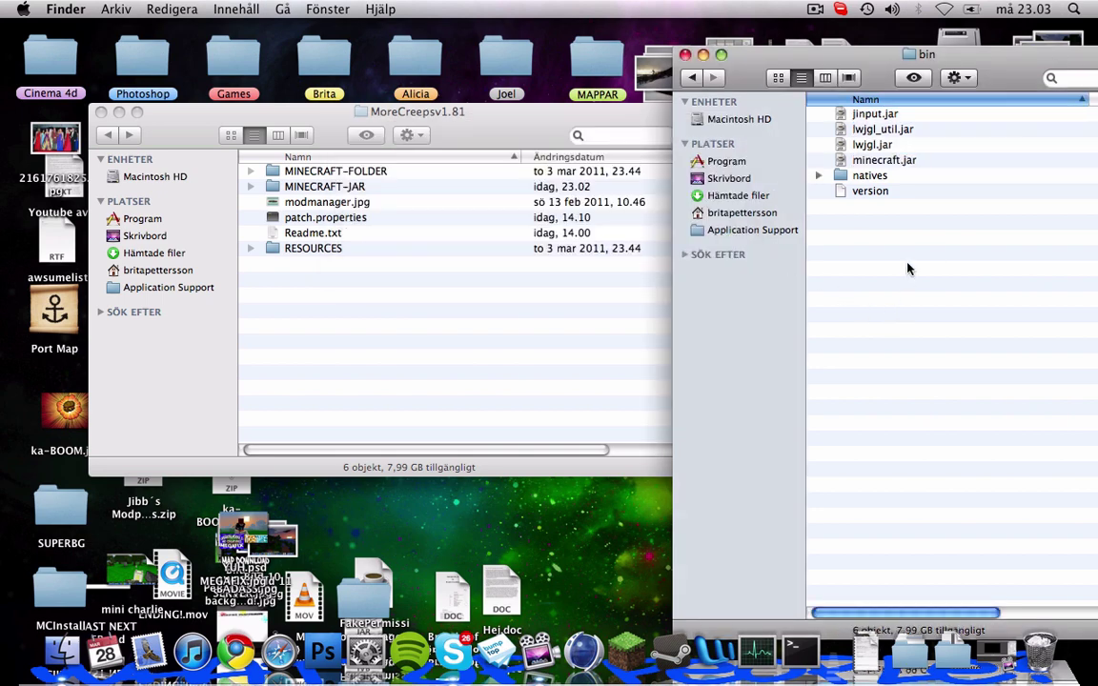
pyautogui.click(692, 77)
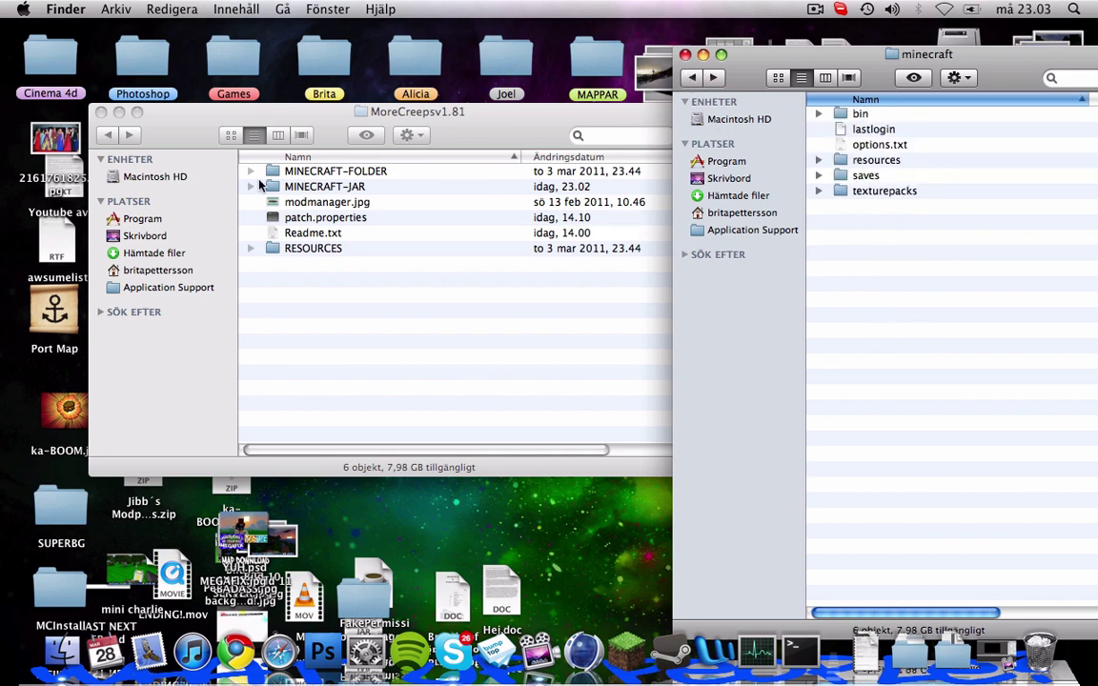
# - Move RESOURCES/mod into minecraft's resources and MoreCreeps.properties into minecraft, then close the mod window
pyautogui.click(249, 248)
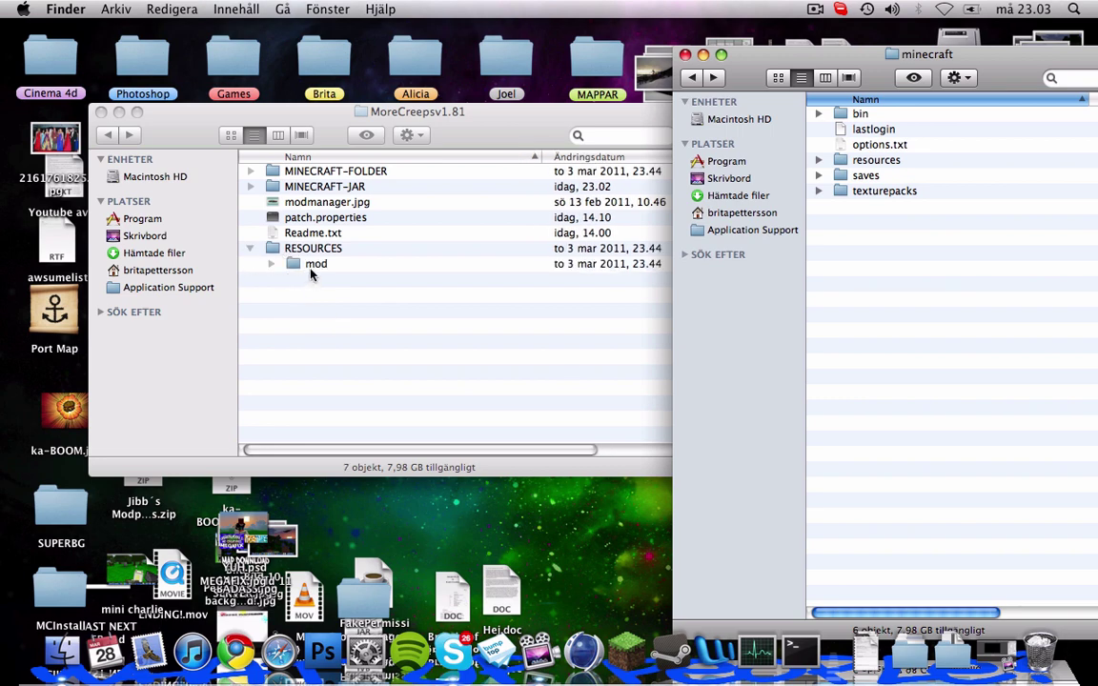
pyautogui.moveTo(316, 267); pyautogui.dragTo(863, 160)
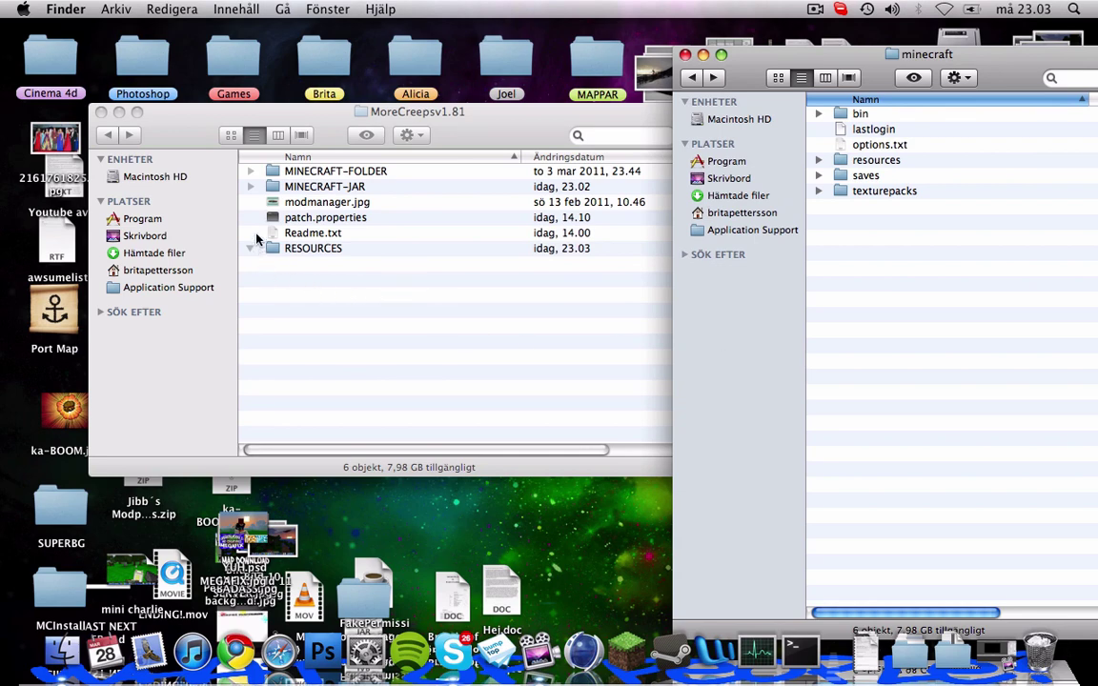
pyautogui.click(252, 171)
pyautogui.moveTo(331, 186)
pyautogui.mouseDown()
pyautogui.moveTo(477, 189)
pyautogui.moveTo(911, 267)
pyautogui.mouseUp()
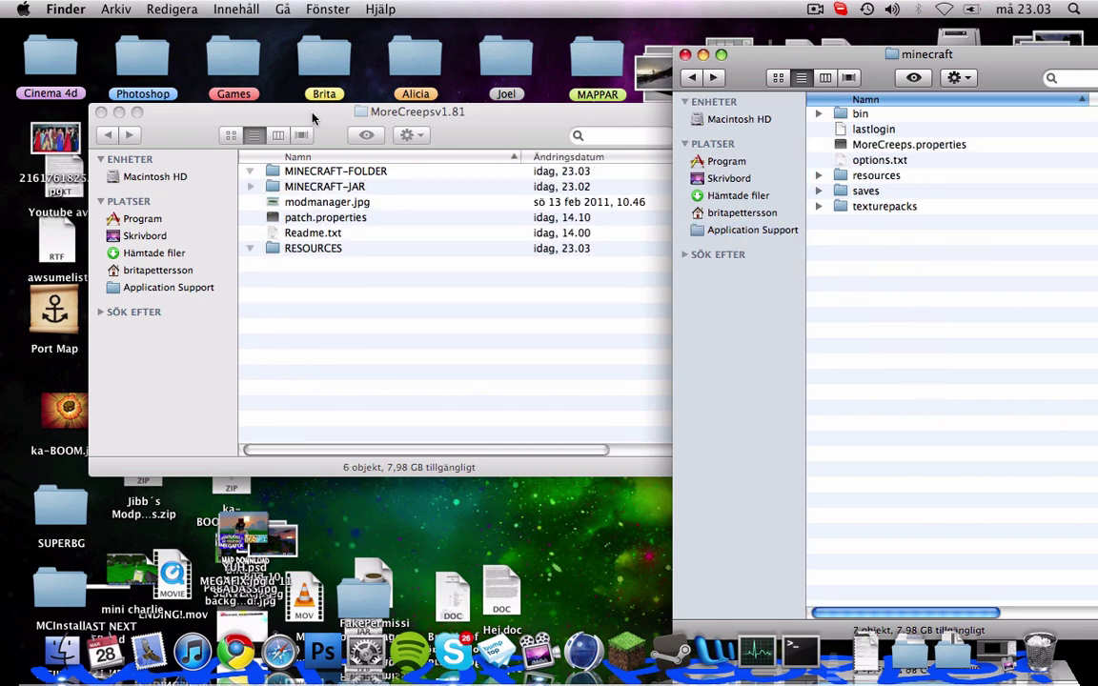
pyautogui.click(101, 113)
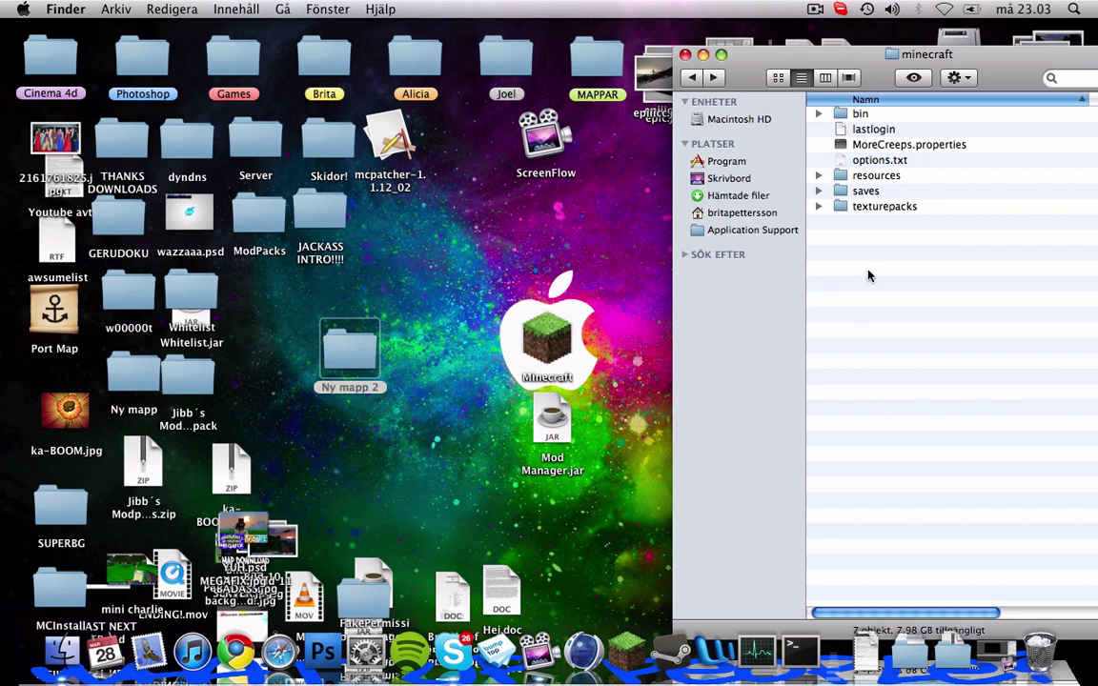
pyautogui.click(639, 317)
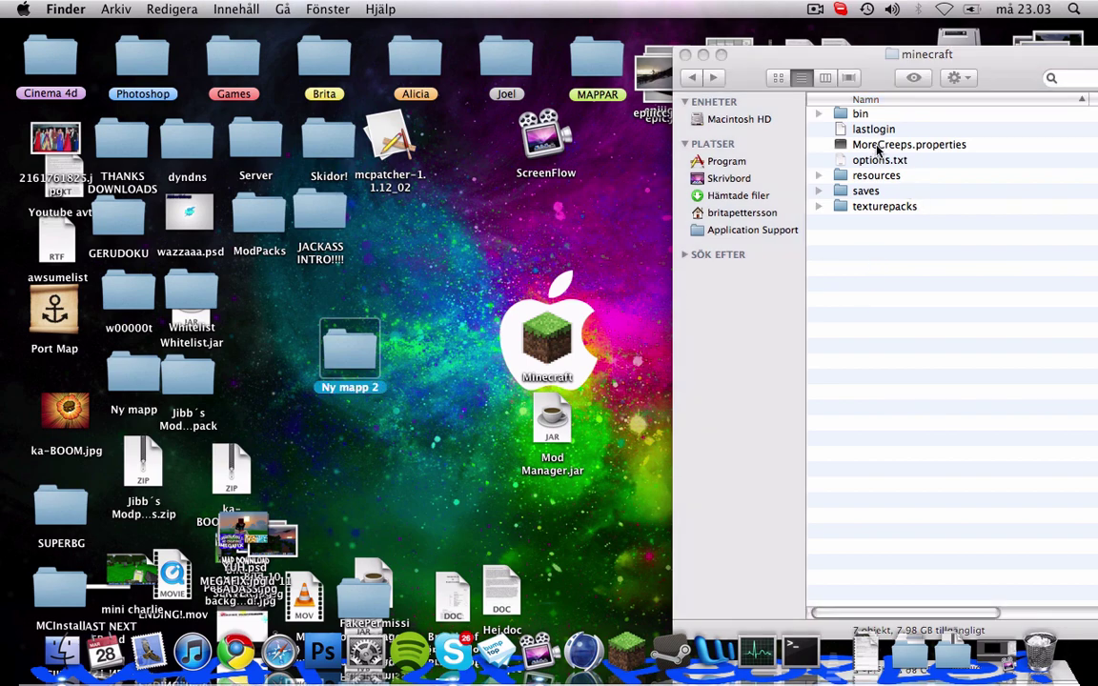
pyautogui.doubleClick(879, 146)
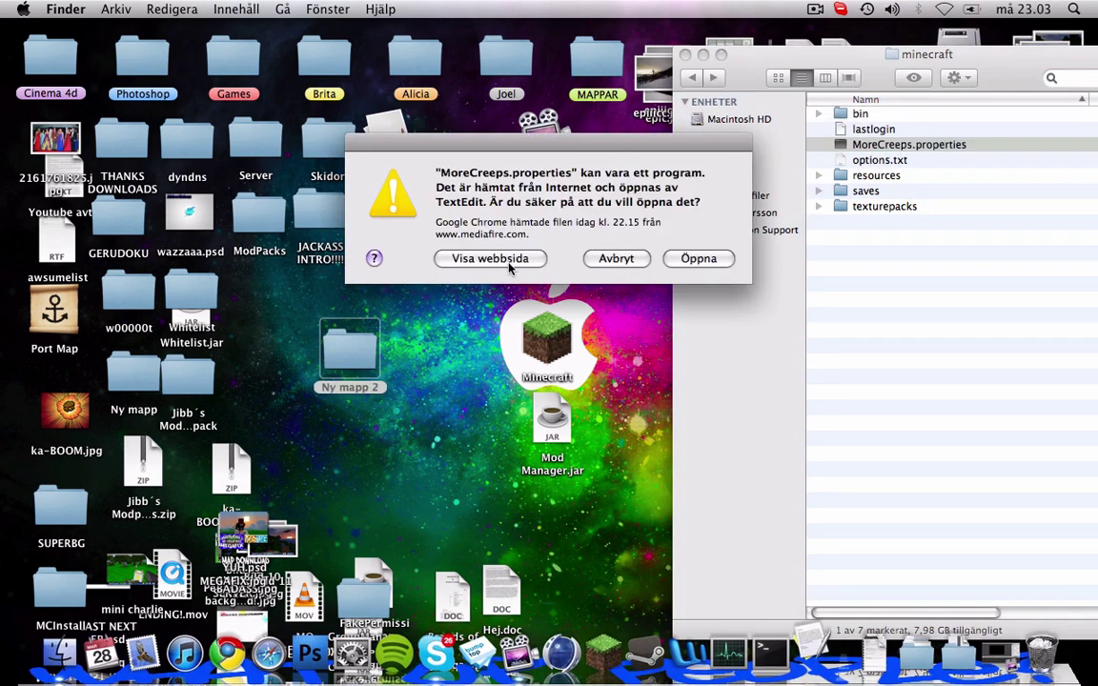
pyautogui.click(699, 258)
pyautogui.scroll(-1, 305, 267)
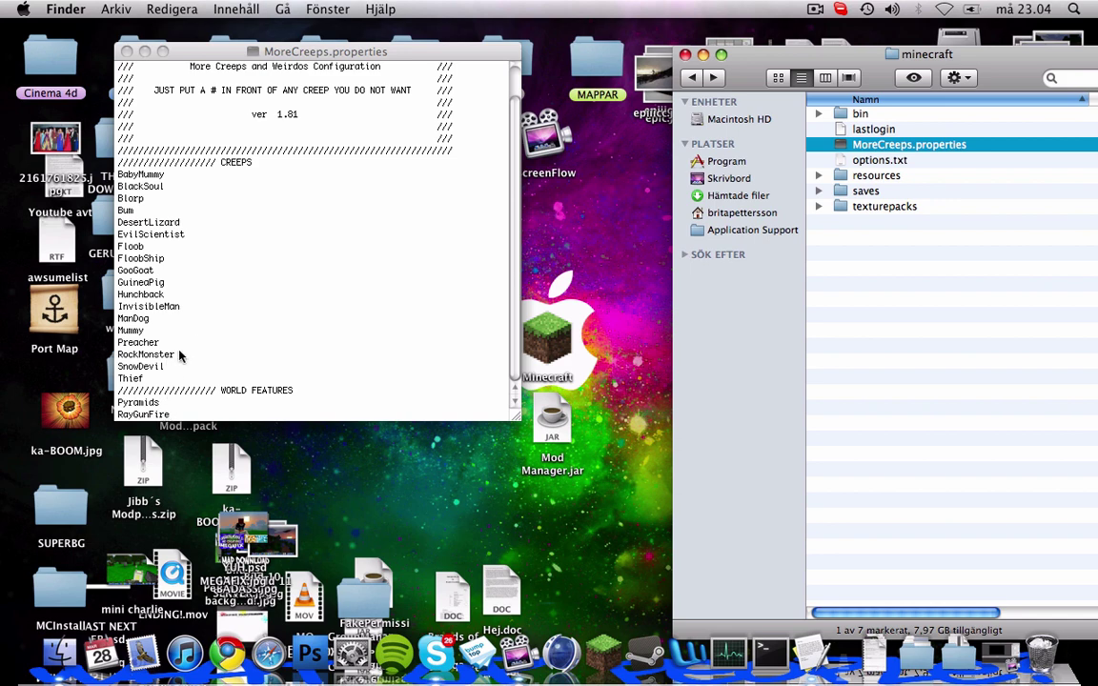
pyautogui.click(133, 345)
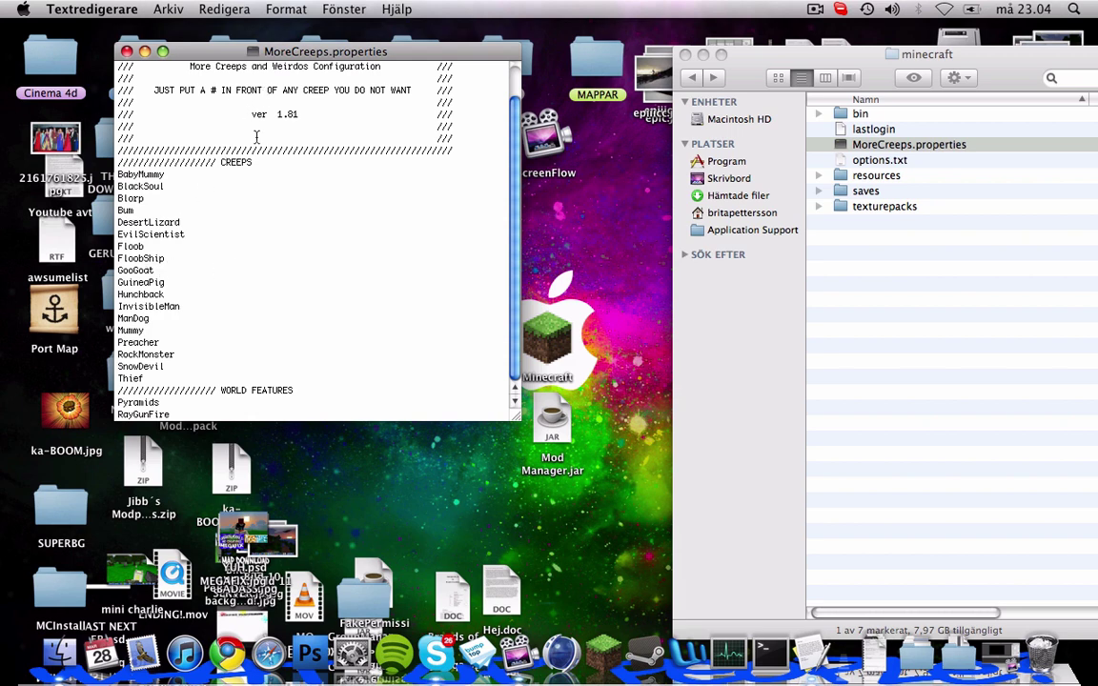
pyautogui.scroll(3, 228, 96)
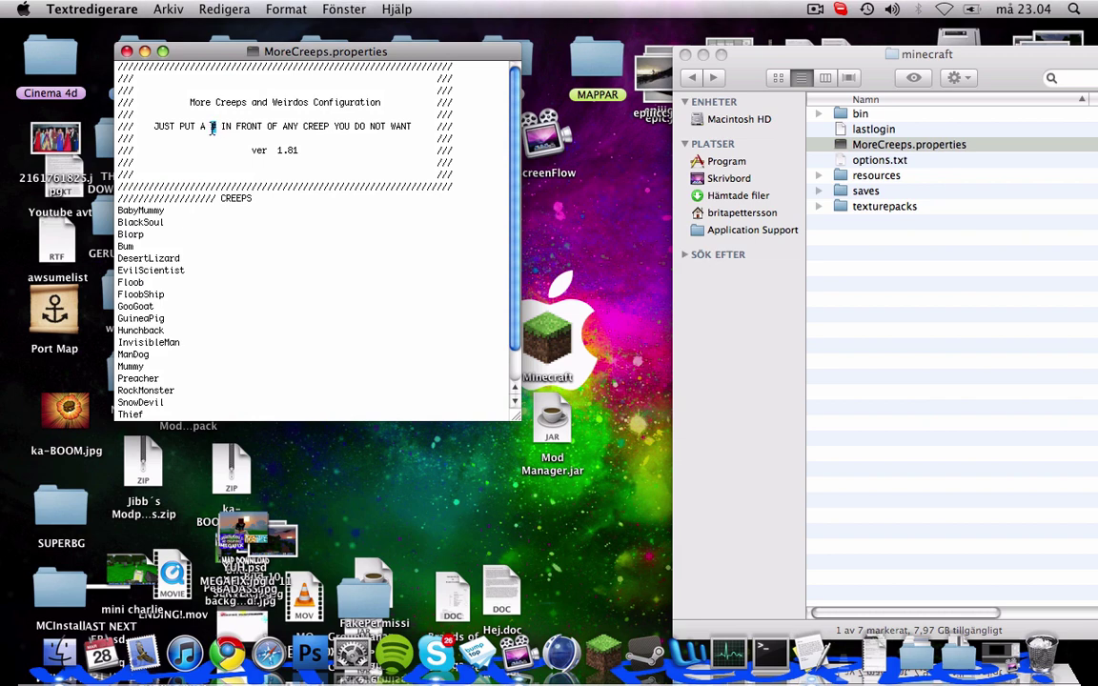
pyautogui.click(158, 306)
pyautogui.scroll(-1, 119, 324)
pyautogui.scroll(-2, 119, 324)
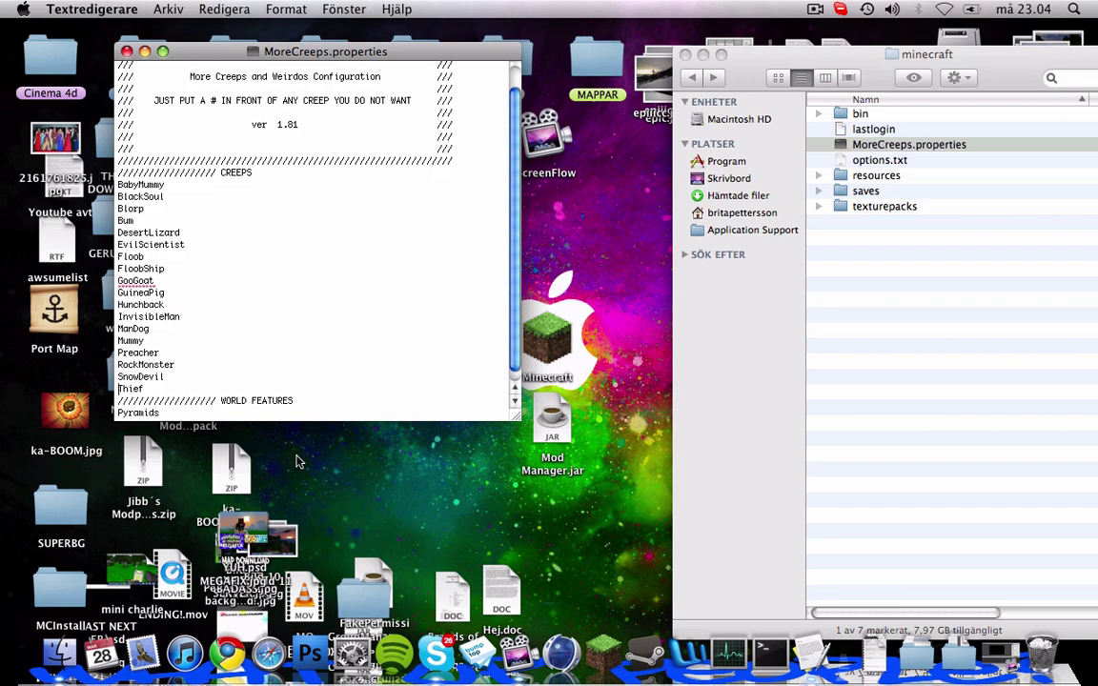
pyautogui.click(118, 389)
pyautogui.write('#')
pyautogui.press('BackSpace')
pyautogui.click(127, 51)
pyautogui.click(454, 148)
pyautogui.click(848, 324)
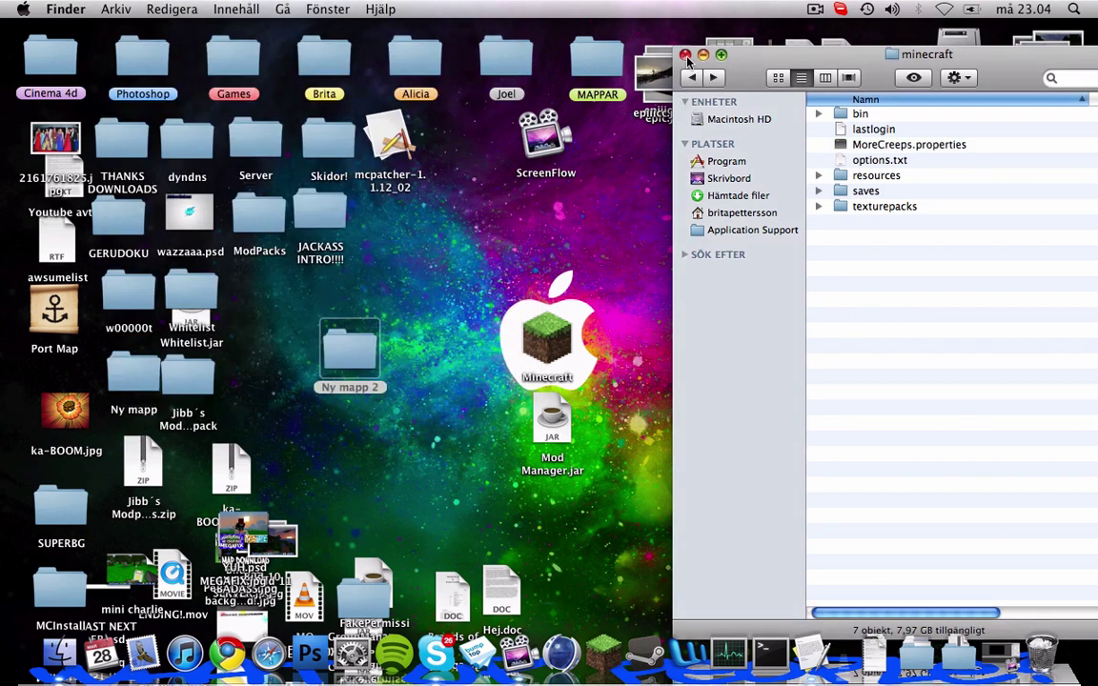
# - Close both Finder windows, launch Minecraft with the saved login, and widen the game window
pyautogui.click(685, 54)
pyautogui.click(789, 81)
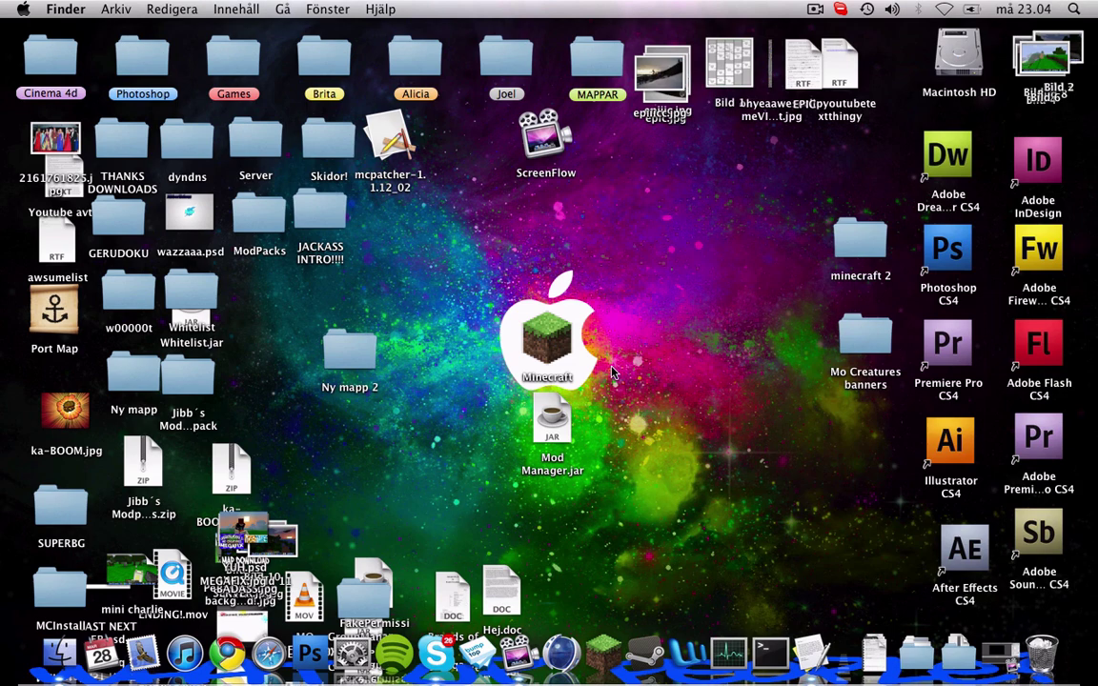
pyautogui.doubleClick(550, 340)
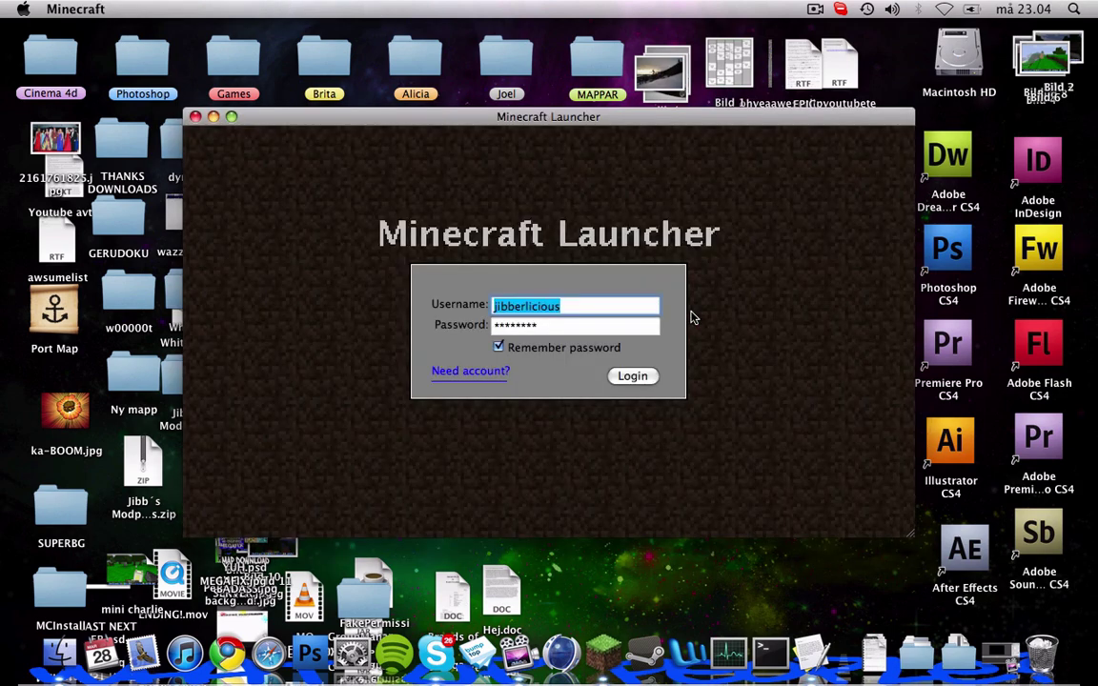
pyautogui.press('Return')
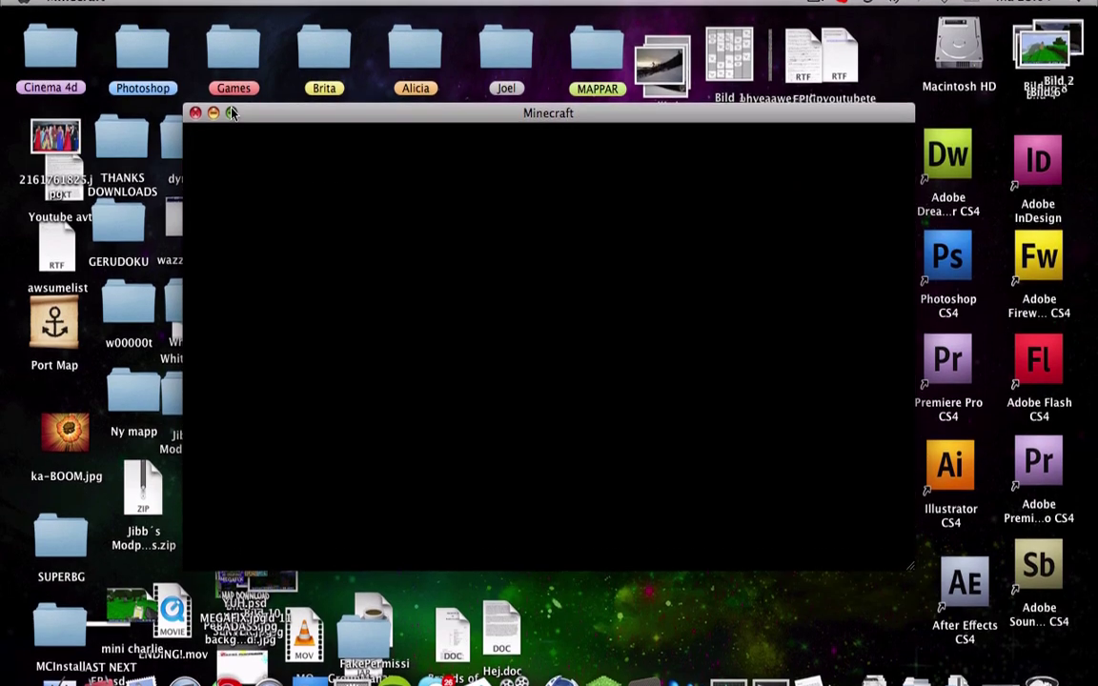
pyautogui.click(225, 110)
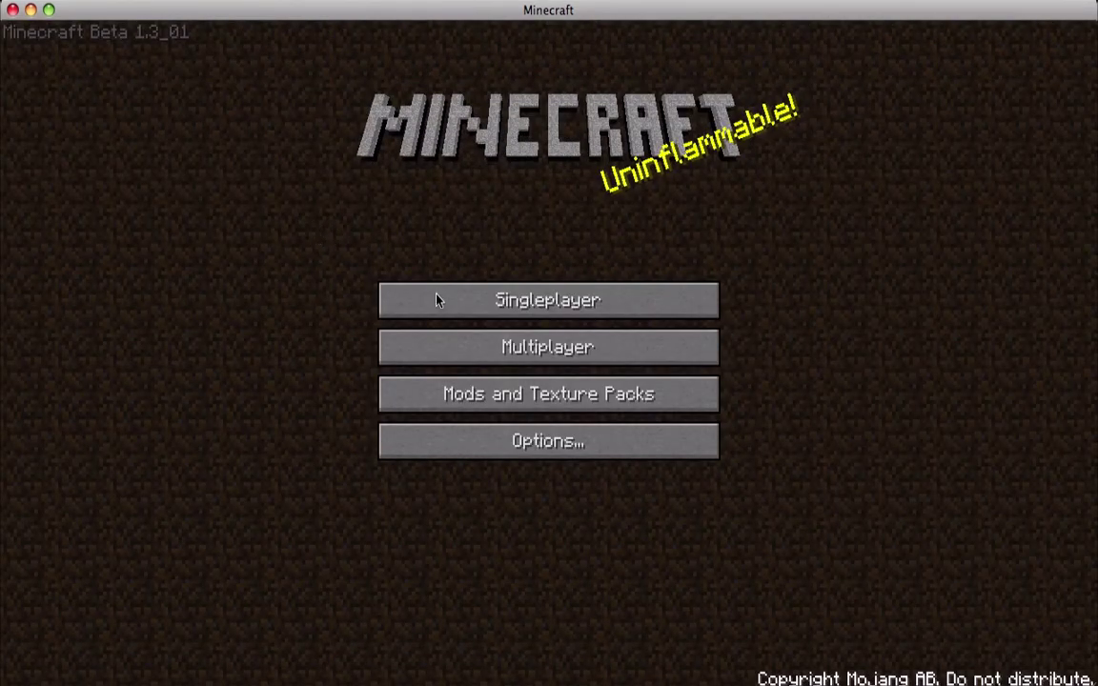
# - Create a new singleplayer world named 'Morecreepsnwierdoes'
pyautogui.click(467, 303)
pyautogui.click(667, 603)
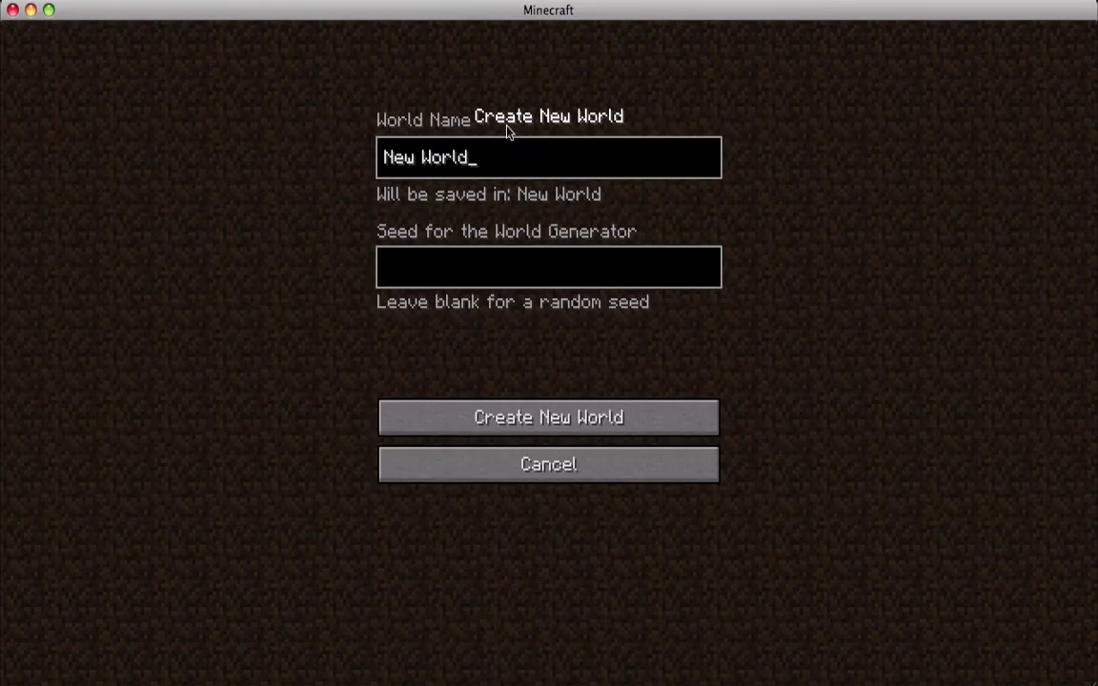
pyautogui.press('BackSpace')
pyautogui.press('BackSpace')
pyautogui.press('BackSpace')
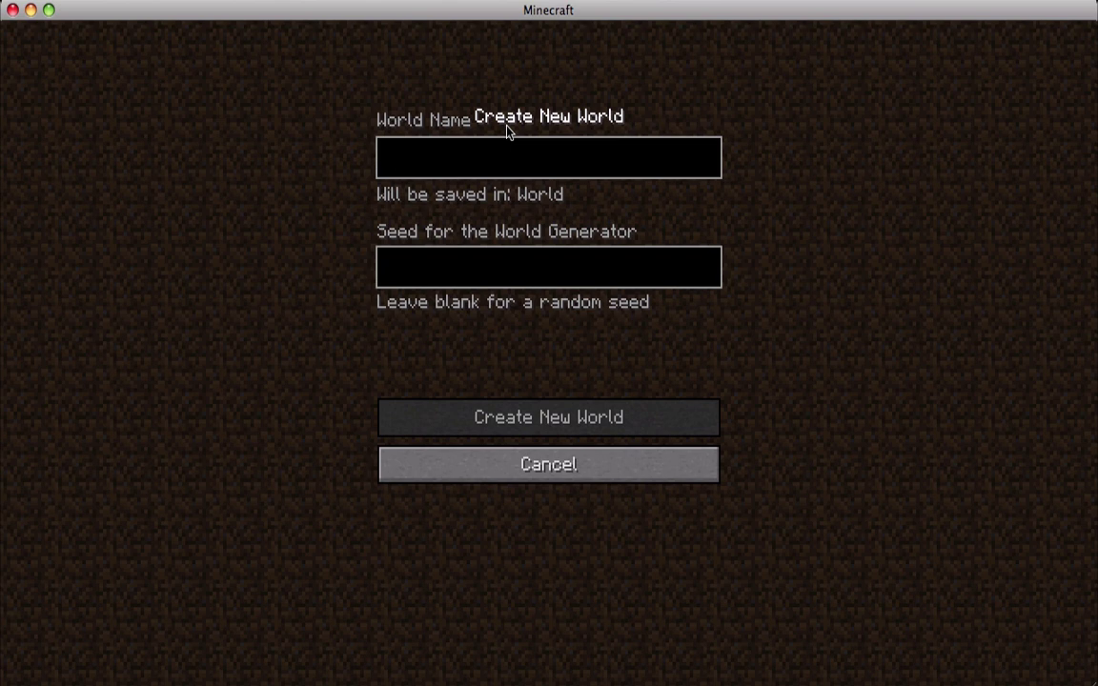
pyautogui.write('More')
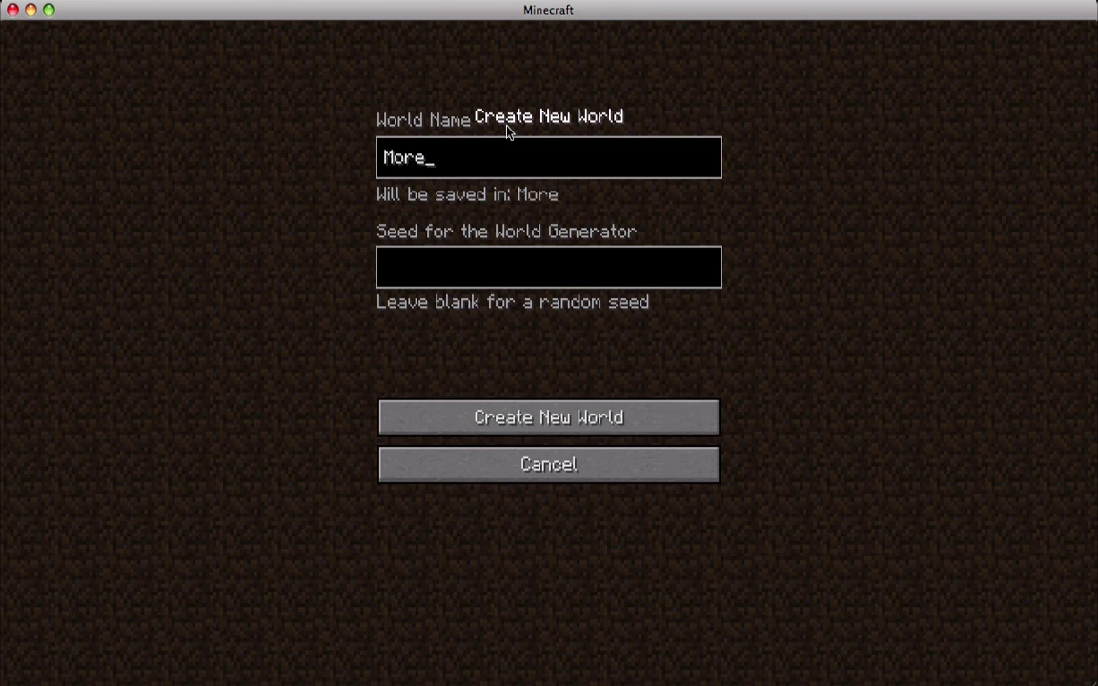
pyautogui.write('cree')
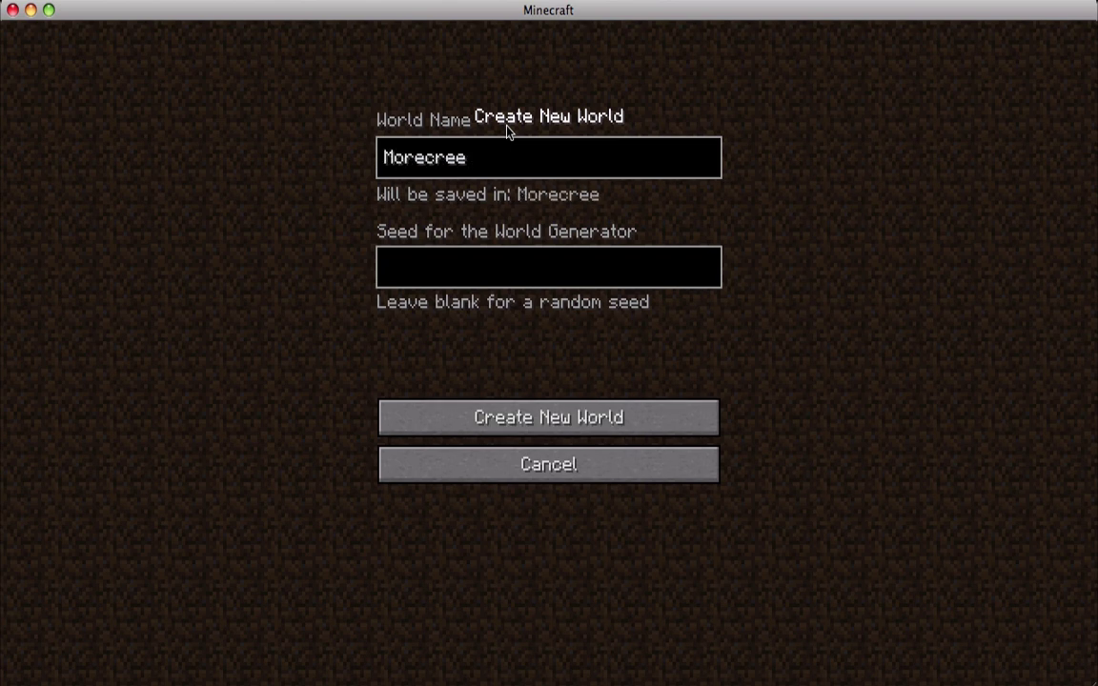
pyautogui.write('psm')
pyautogui.press('BackSpace')
pyautogui.write('n')
pyautogui.write('wierdoes')
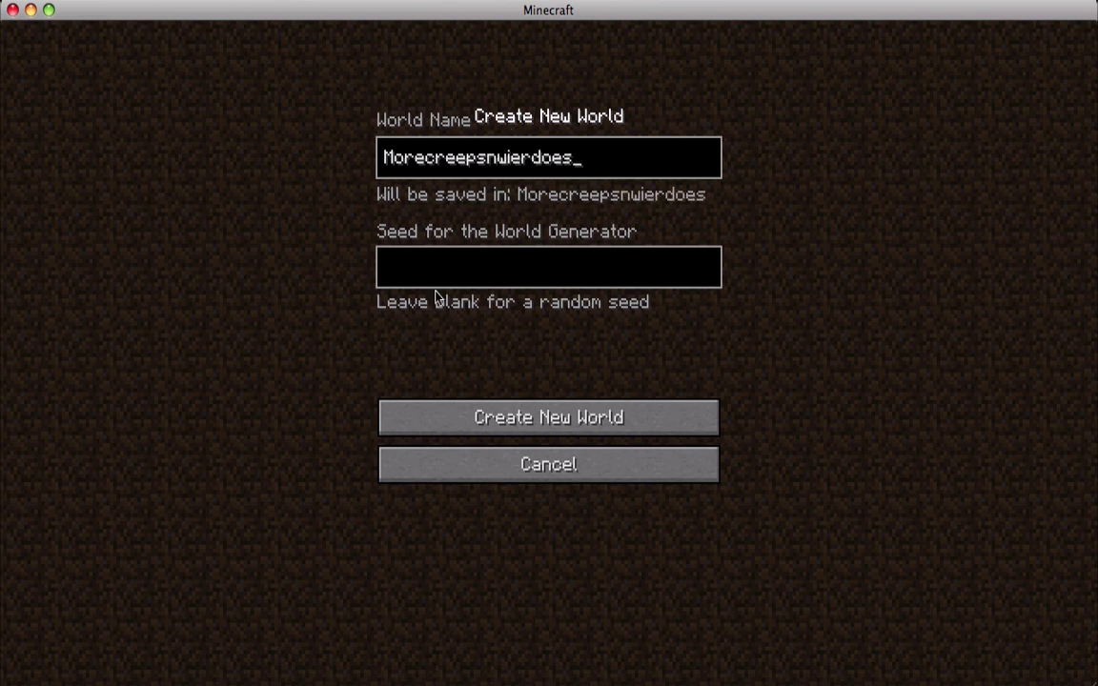
pyautogui.click(471, 413)
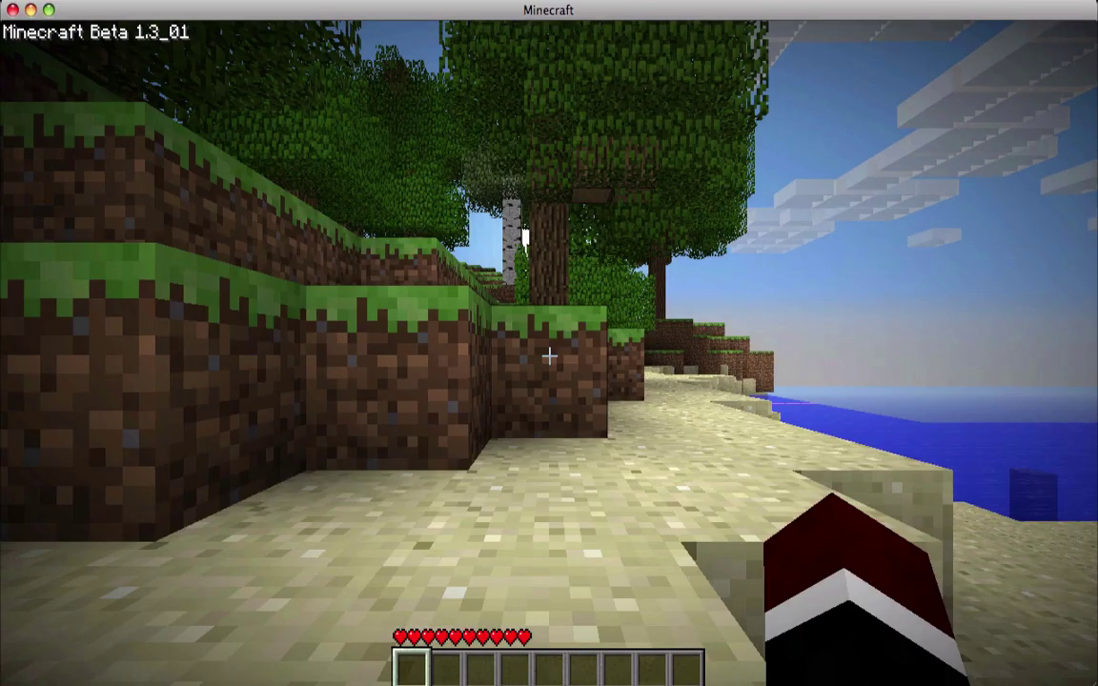
# - Walk past the grass ledge toward the grey-and-yellow creature, then continue along the grass path
pyautogui.moveTo(549, 355)
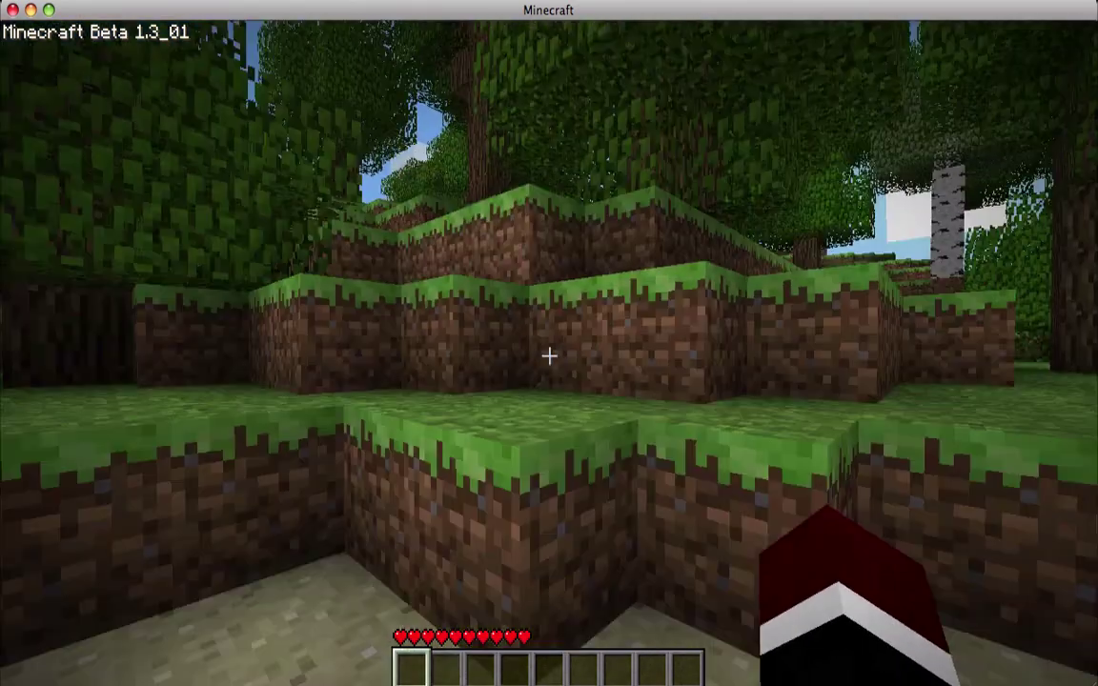
pyautogui.press('w')
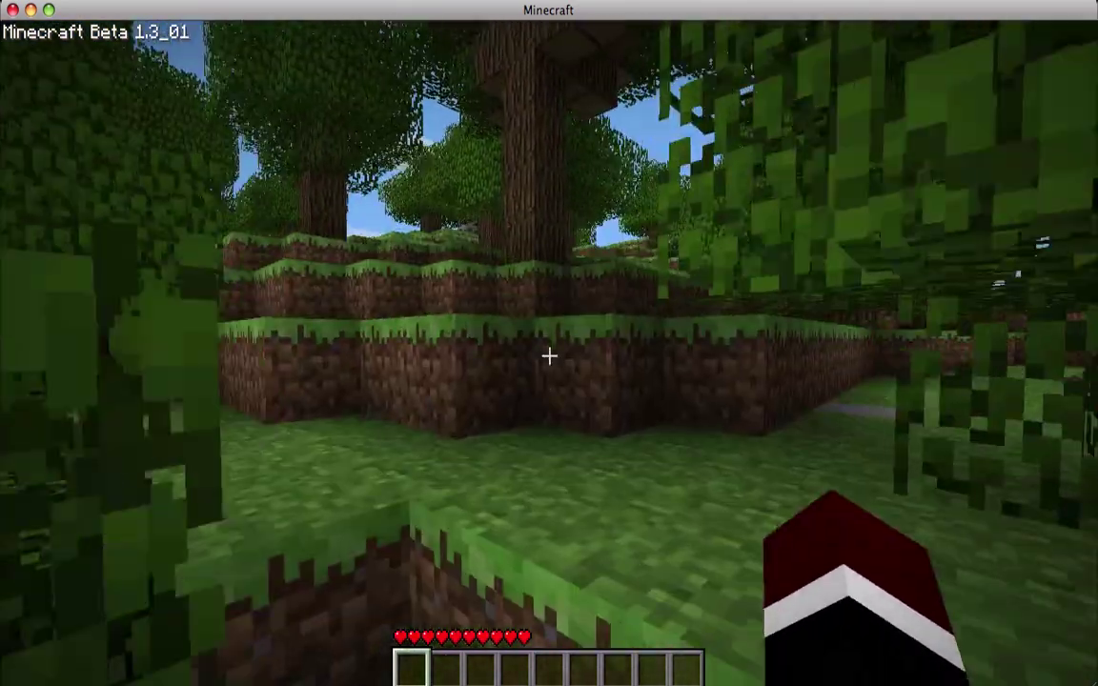
pyautogui.press('s')
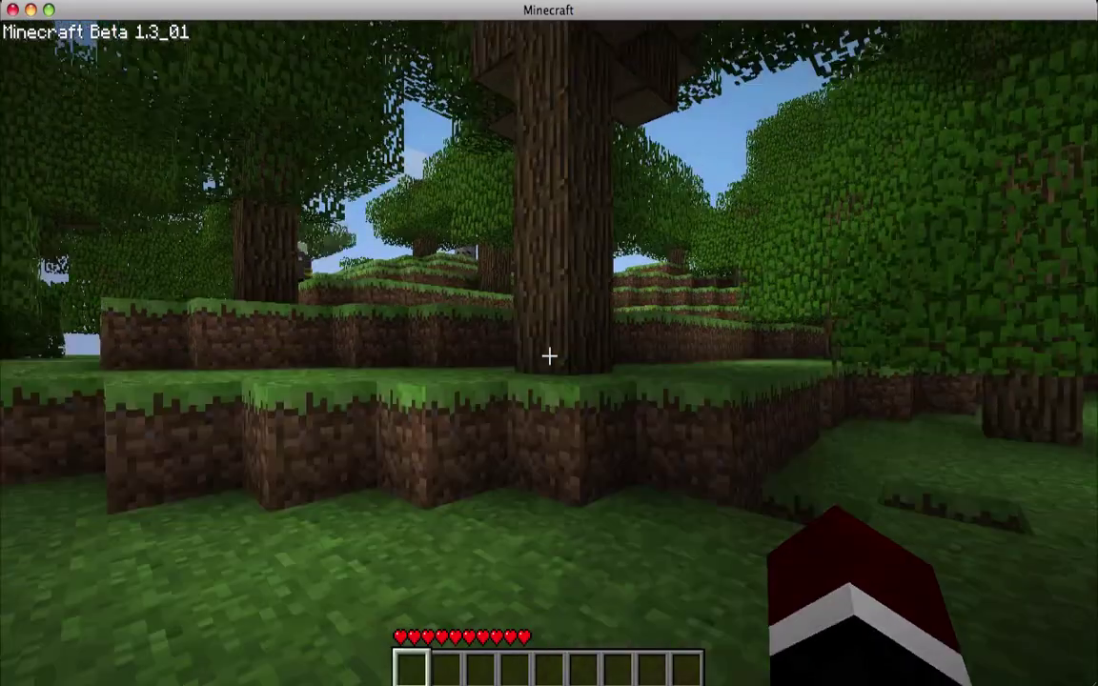
pyautogui.press('w')
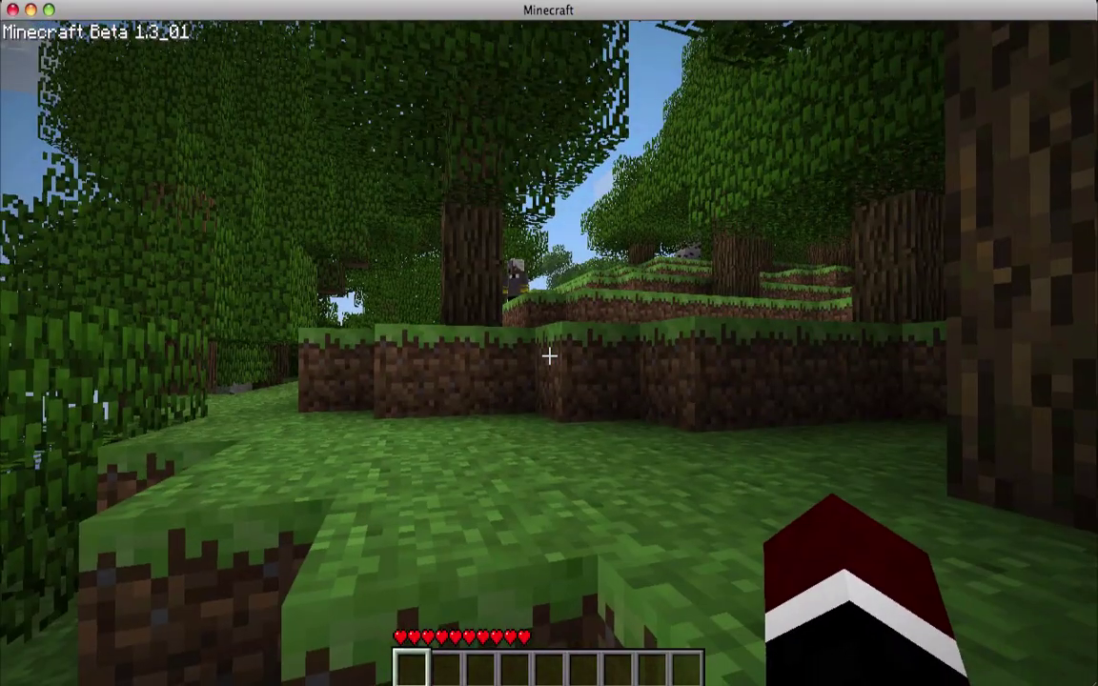
pyautogui.press('s')
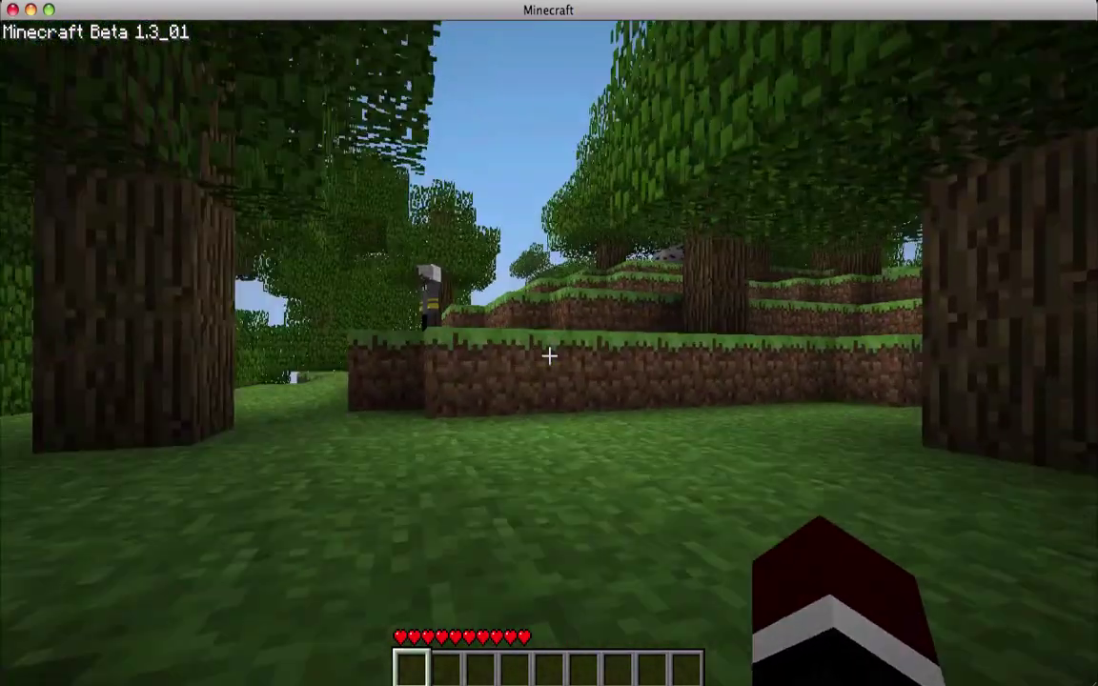
pyautogui.press('w')
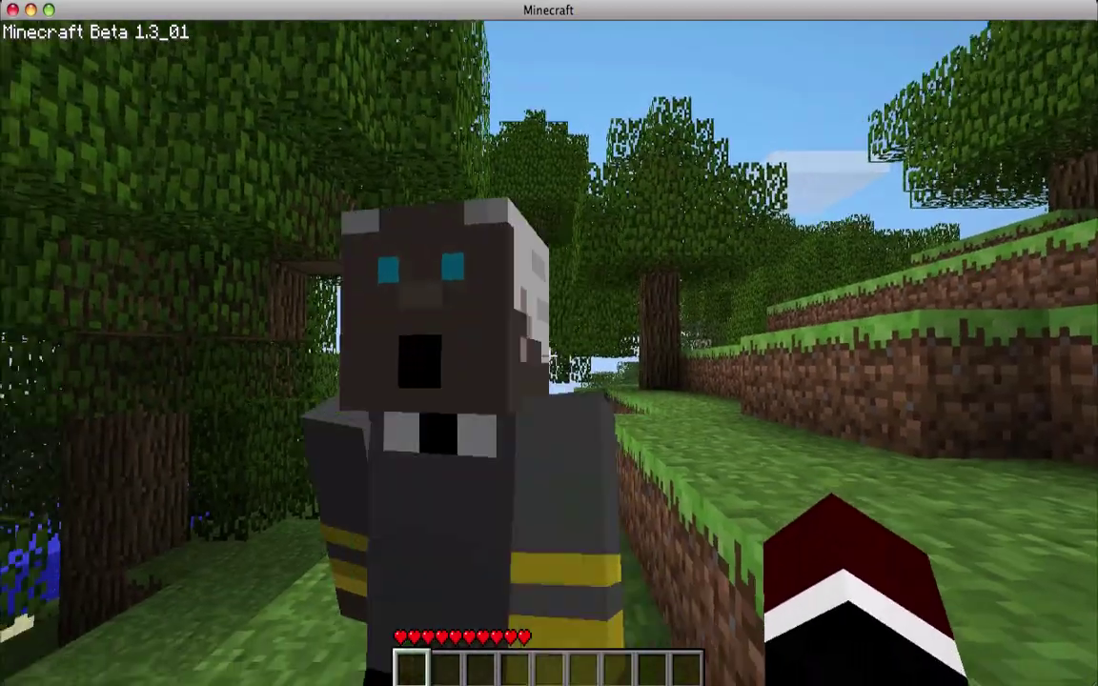
pyautogui.press('w')
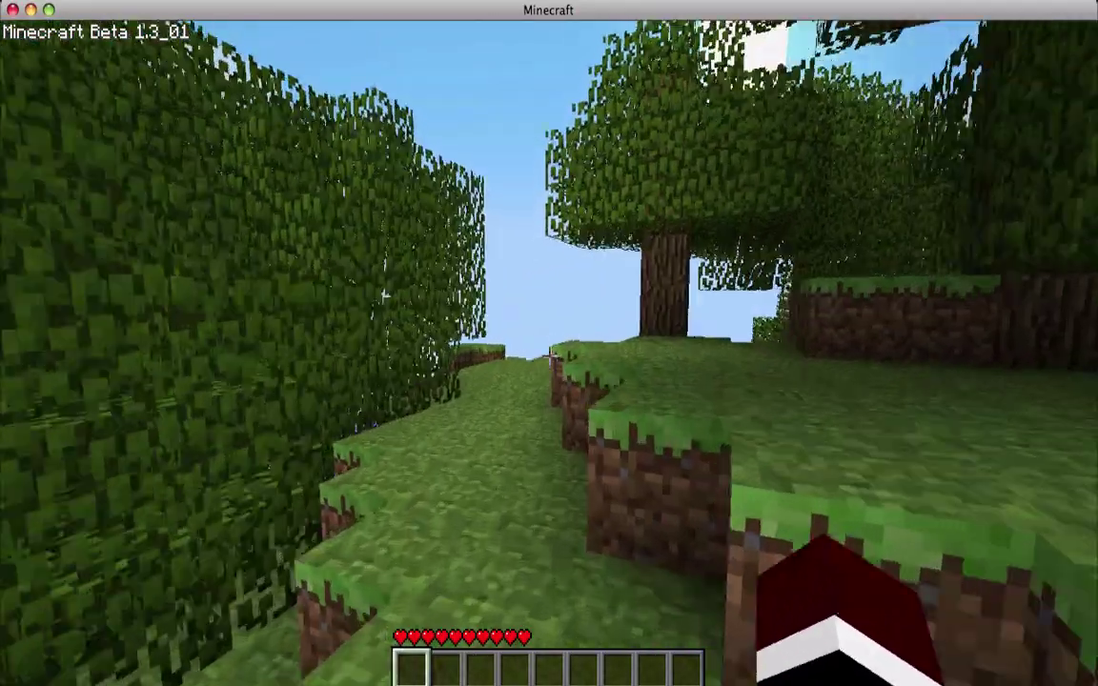
pyautogui.press('w')
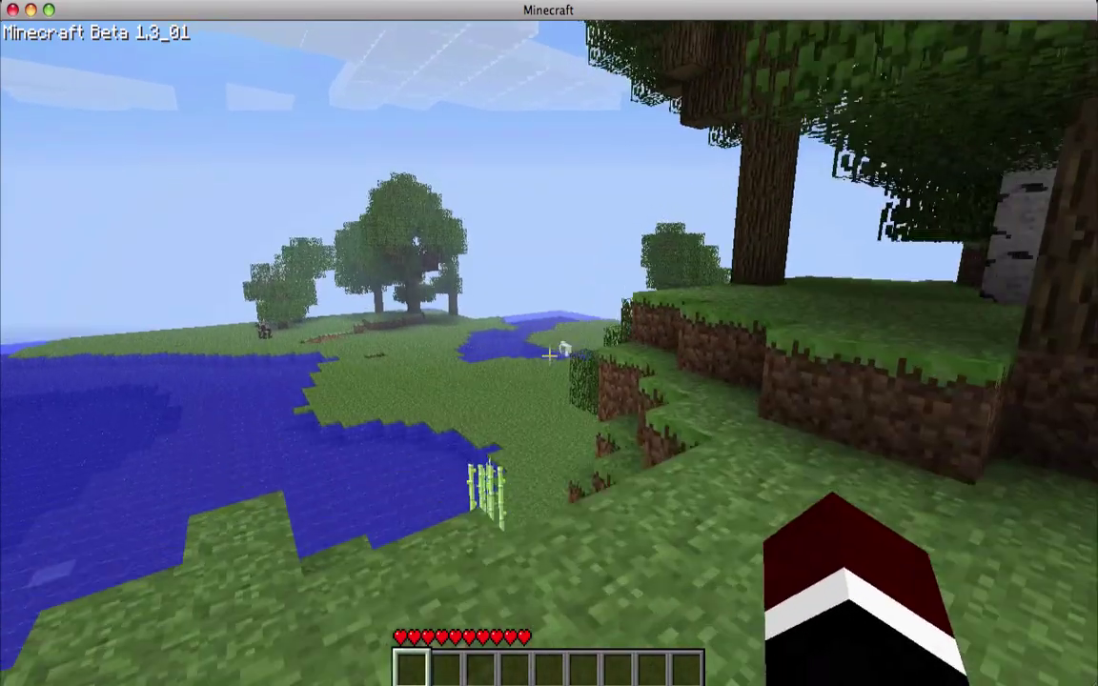
# - Climb the grassy hill, then walk across the plain toward the tree line and mobs
pyautogui.press('w')
pyautogui.press('space')
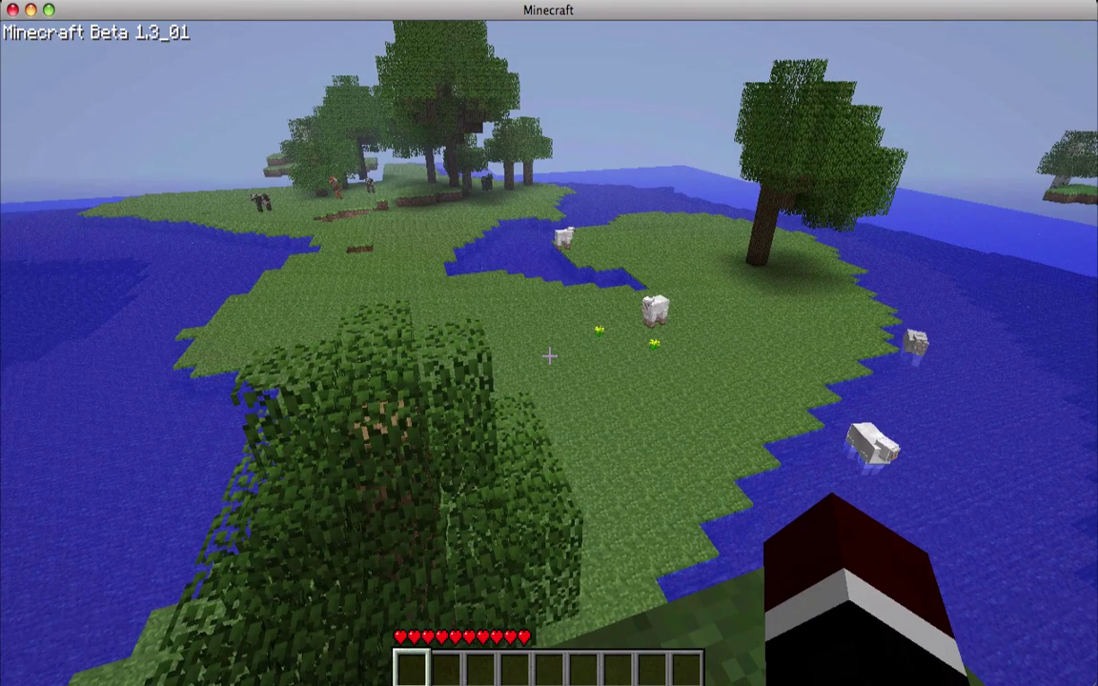
pyautogui.press('w')
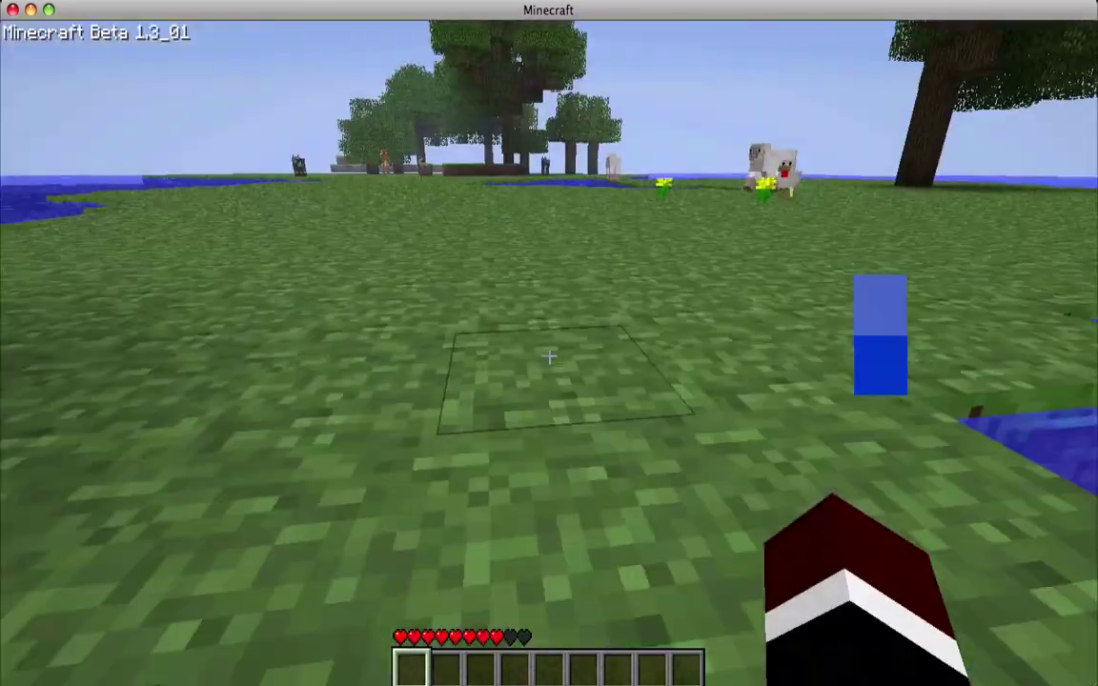
pyautogui.press('w')
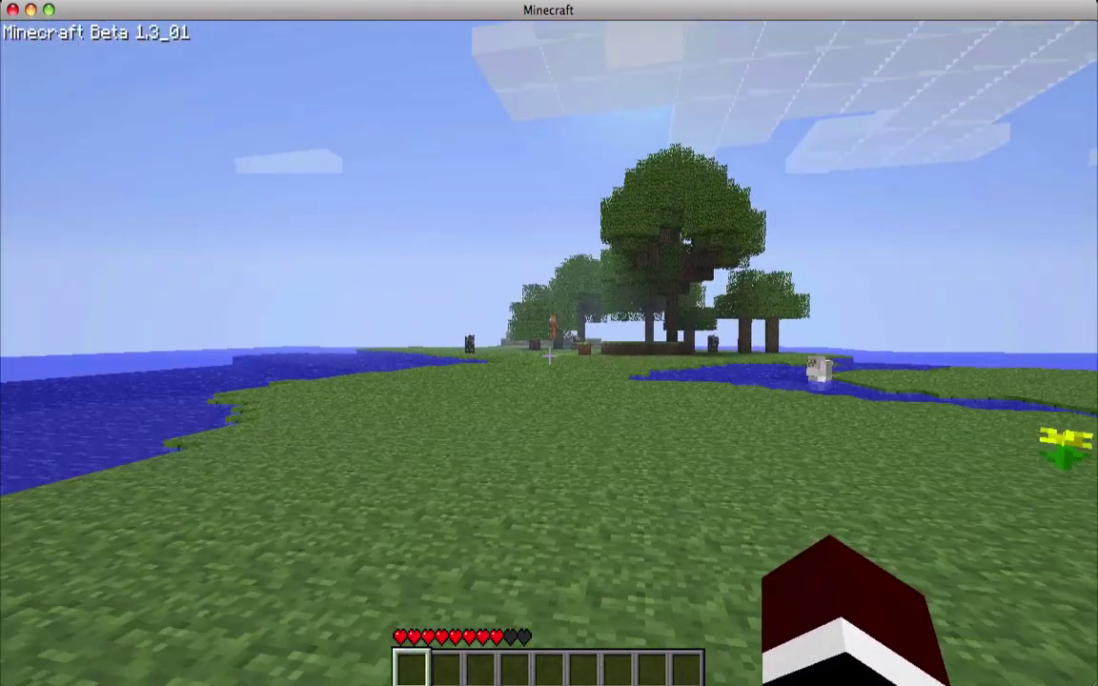
pyautogui.press('w')
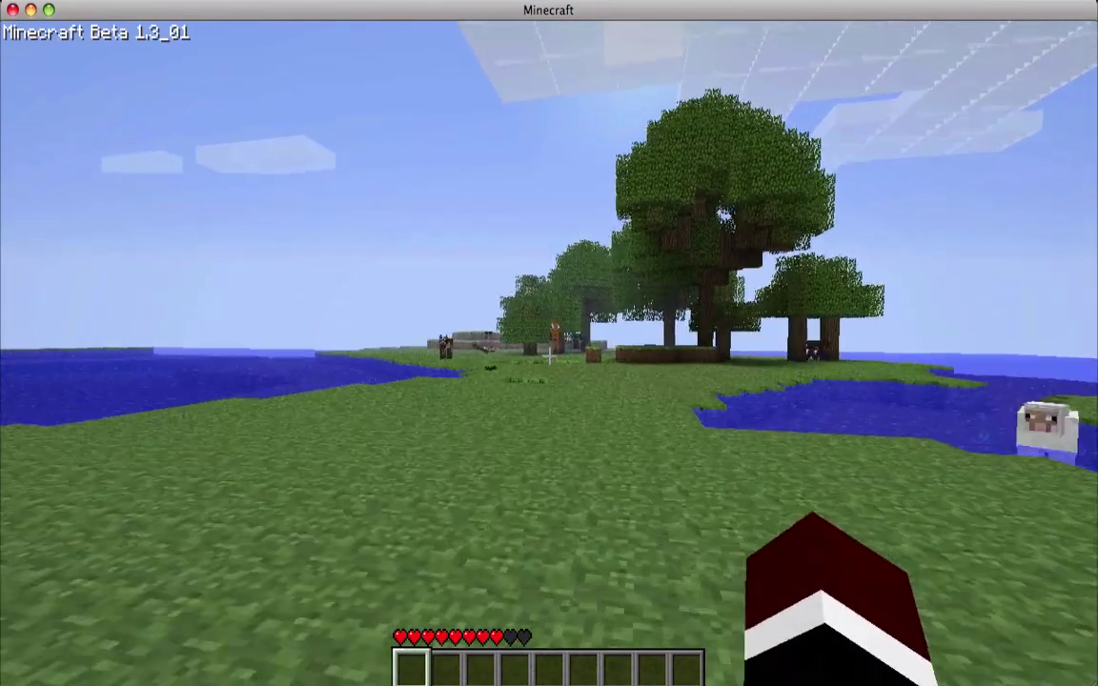
pyautogui.press('w')
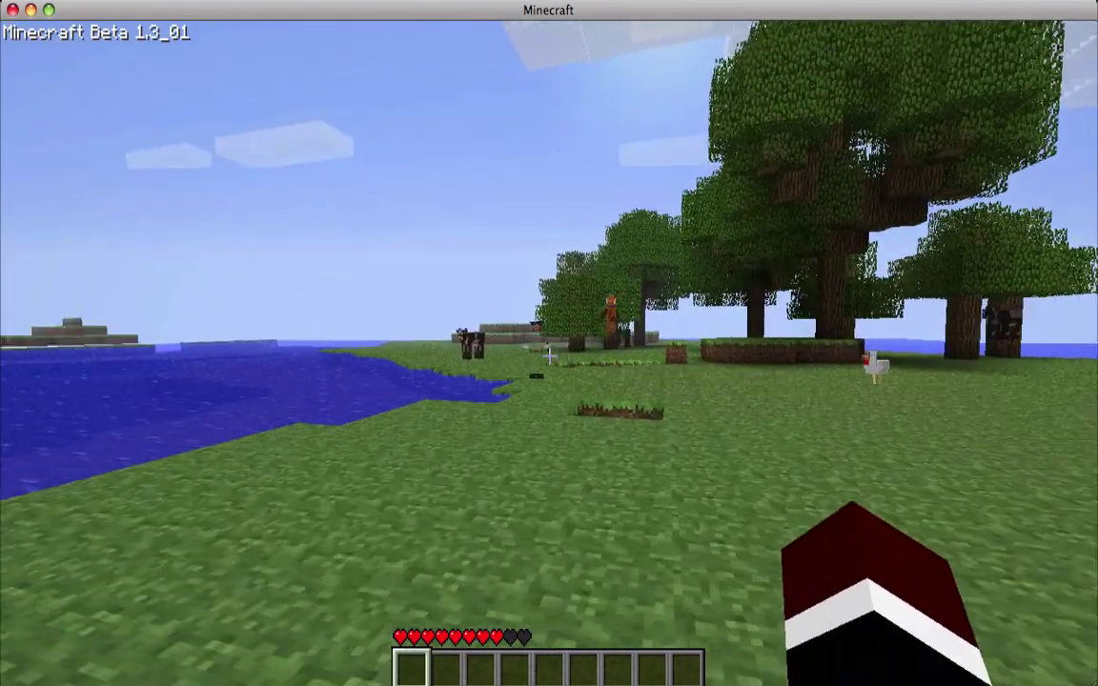
pyautogui.press('w')
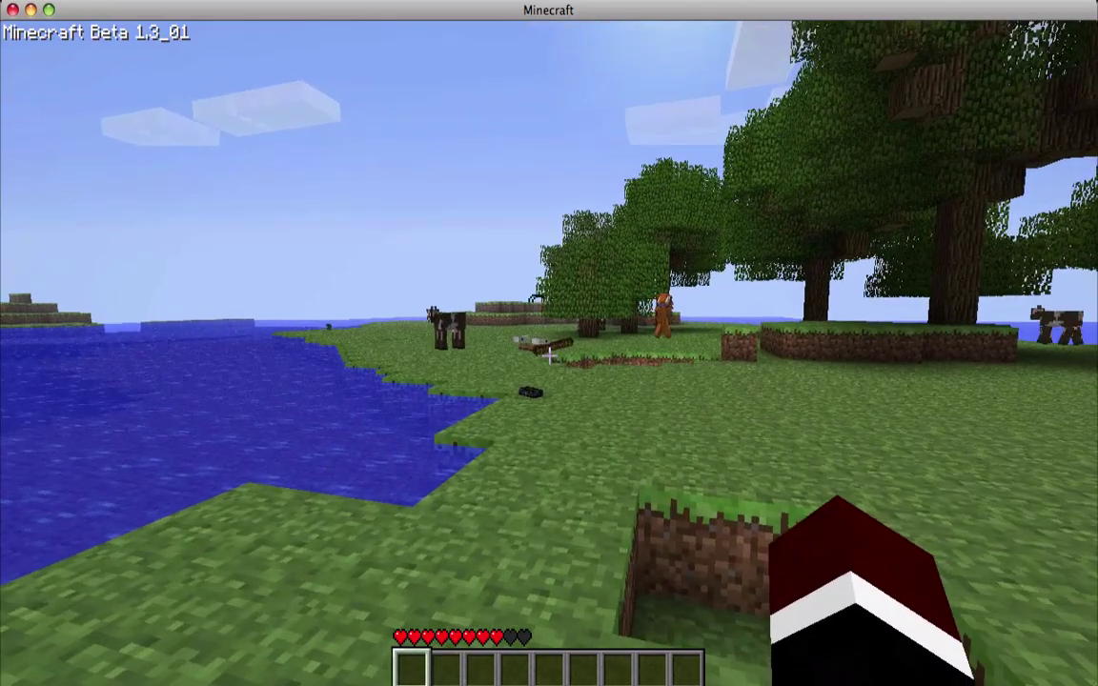
pyautogui.press('w')
pyautogui.press('w')
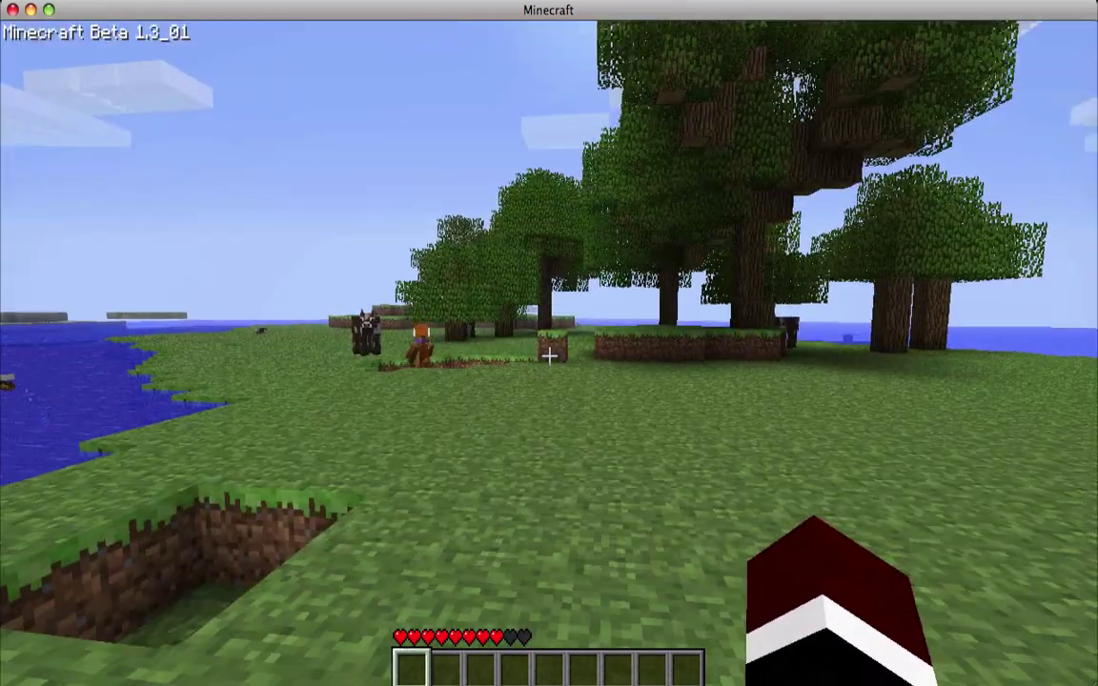
# - Walk past the dirt pit, pond, sheep and flowers to the hillside by the lake
pyautogui.press('w')
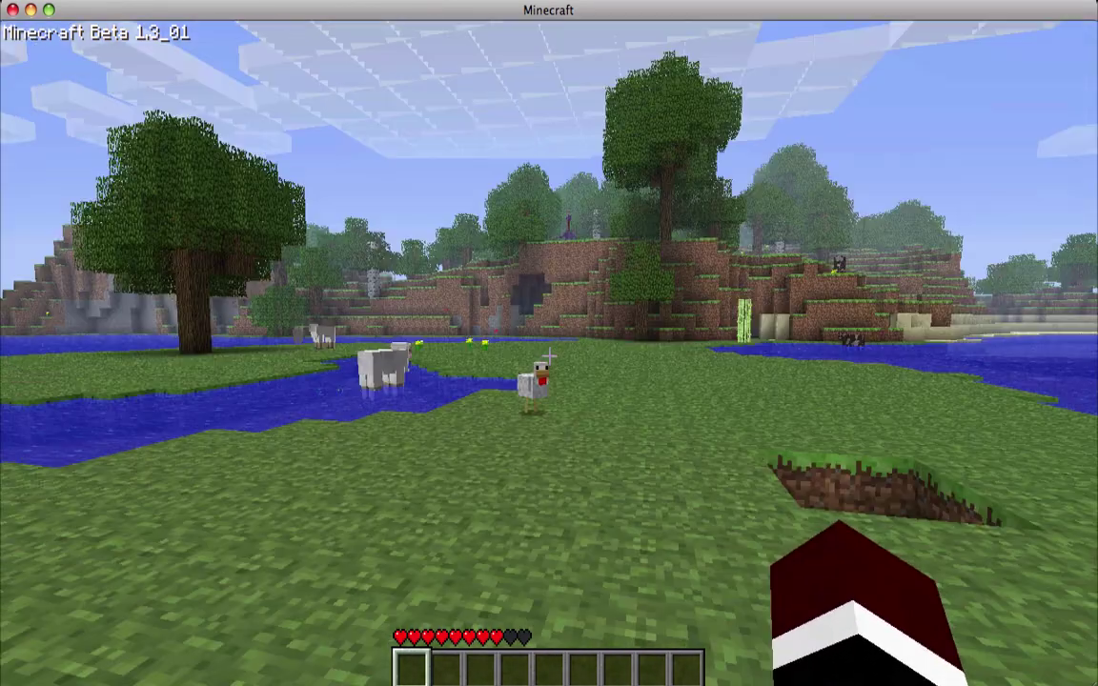
pyautogui.press('w')
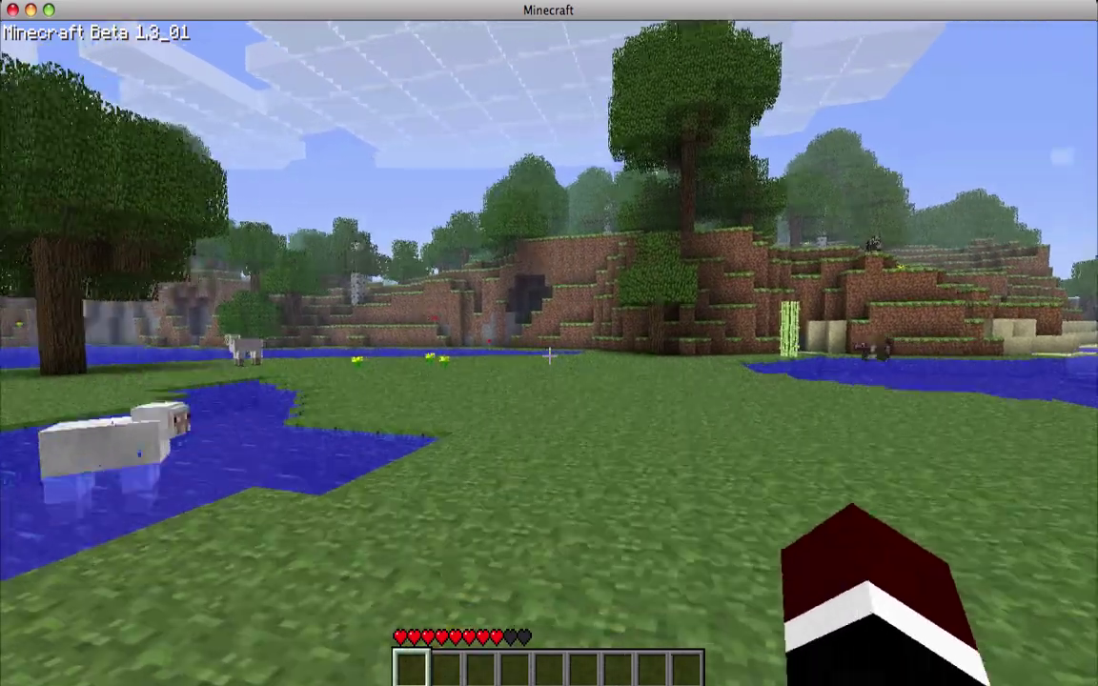
pyautogui.press('w')
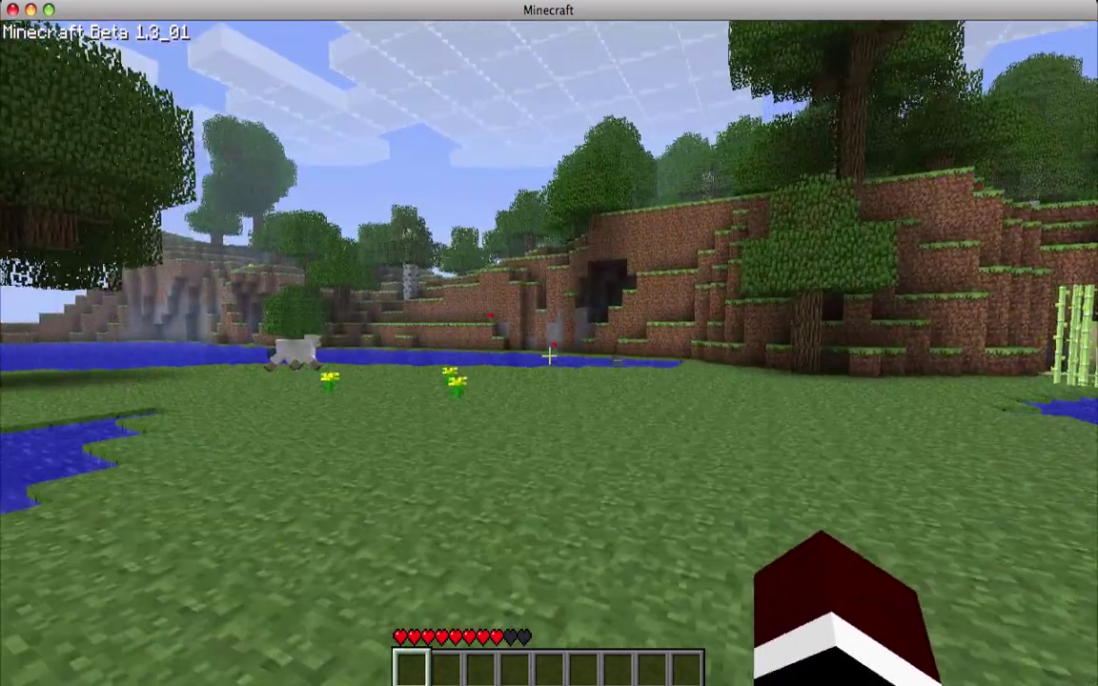
pyautogui.press('w')
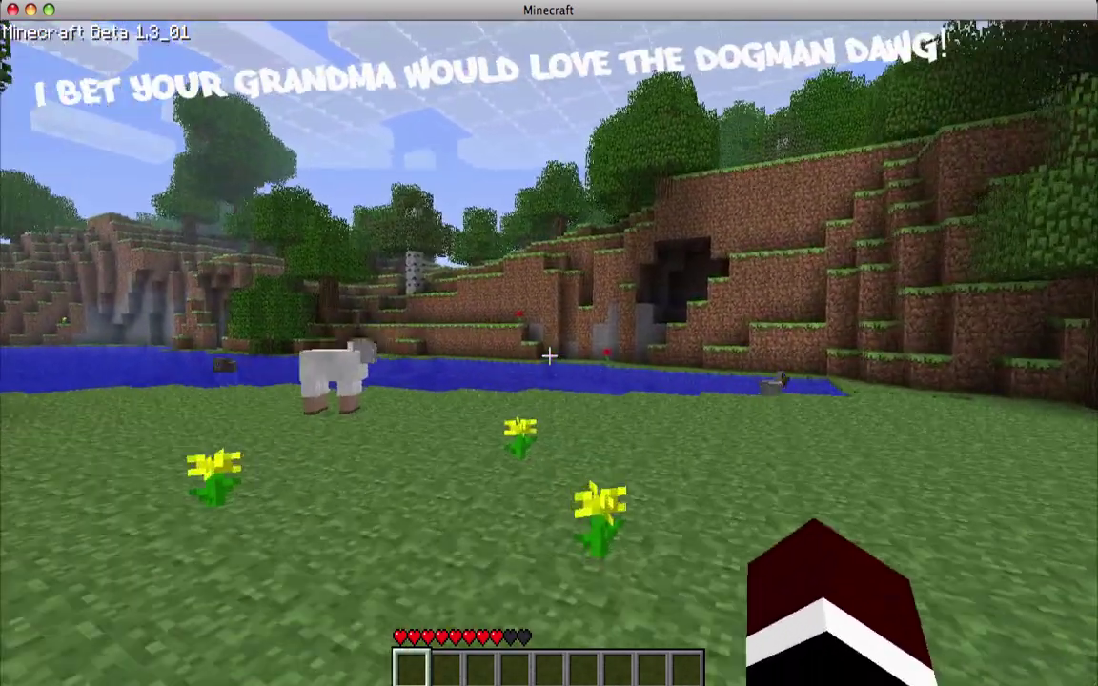